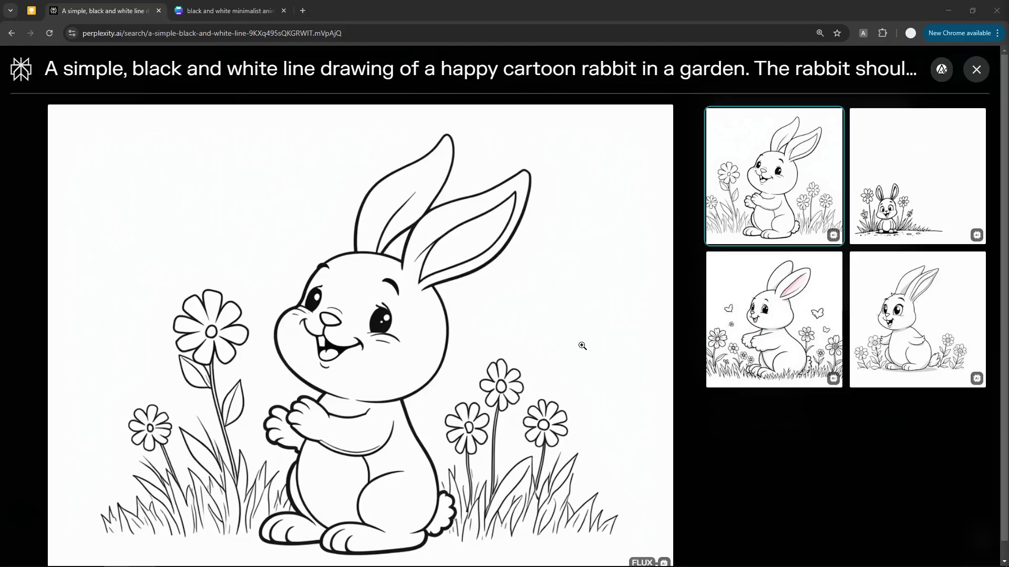
# Step: View the generated rabbit image with the pink inner ear and butterflies enlarged, and return to the thread
pyautogui.click(738, 355)
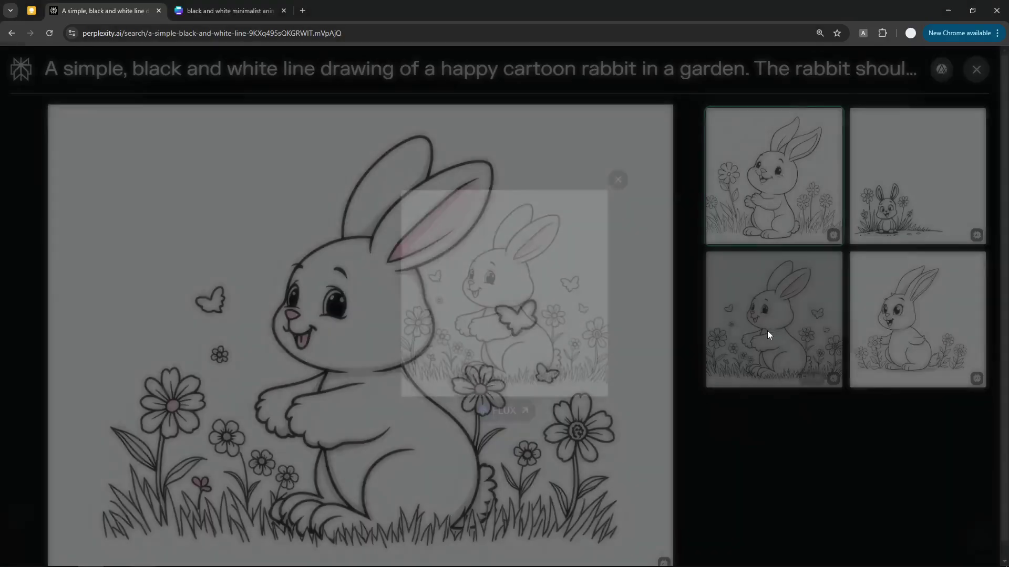
pyautogui.click(621, 177)
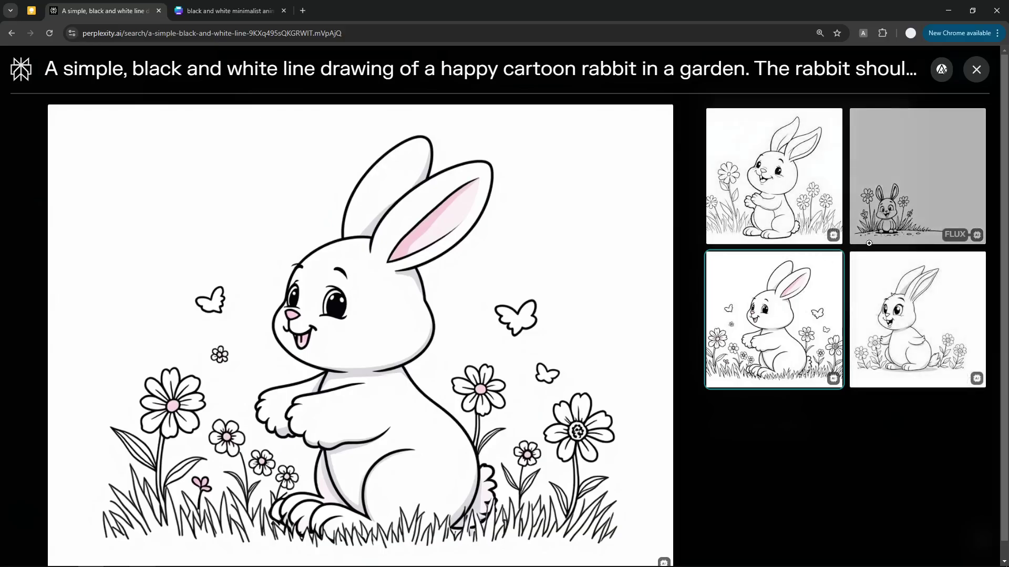
pyautogui.click(976, 71)
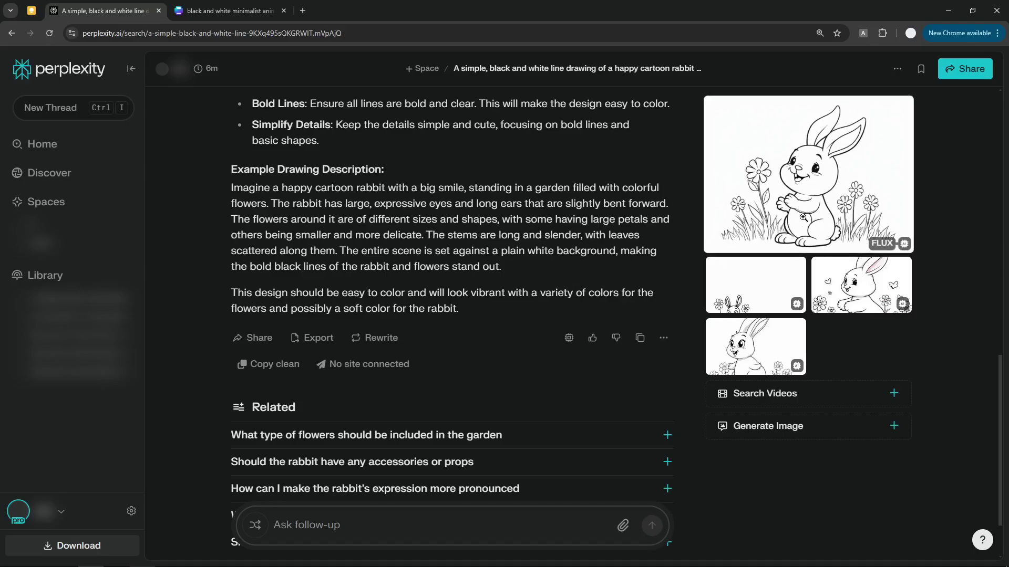
# Step: Set the Image Generation Model to FLUX.1 in the account settings
pyautogui.click(131, 511)
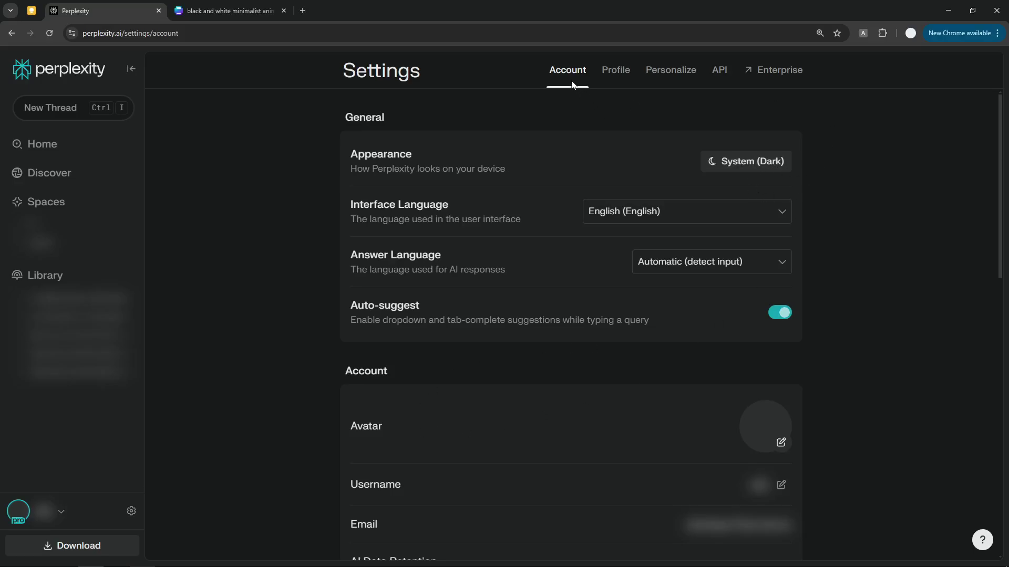
pyautogui.moveTo(1001, 146); pyautogui.dragTo(980, 339)
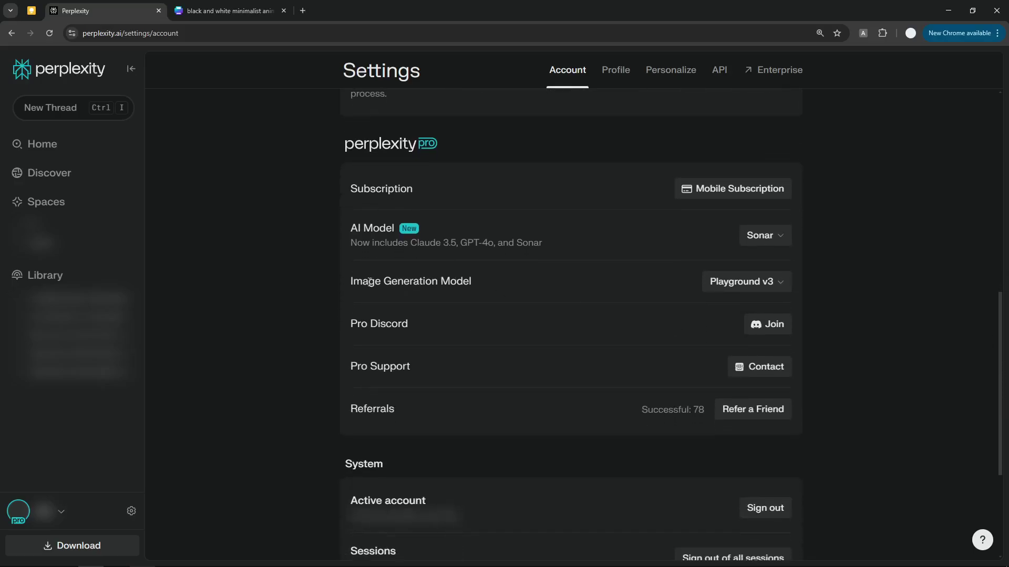
pyautogui.moveTo(351, 282); pyautogui.dragTo(490, 287)
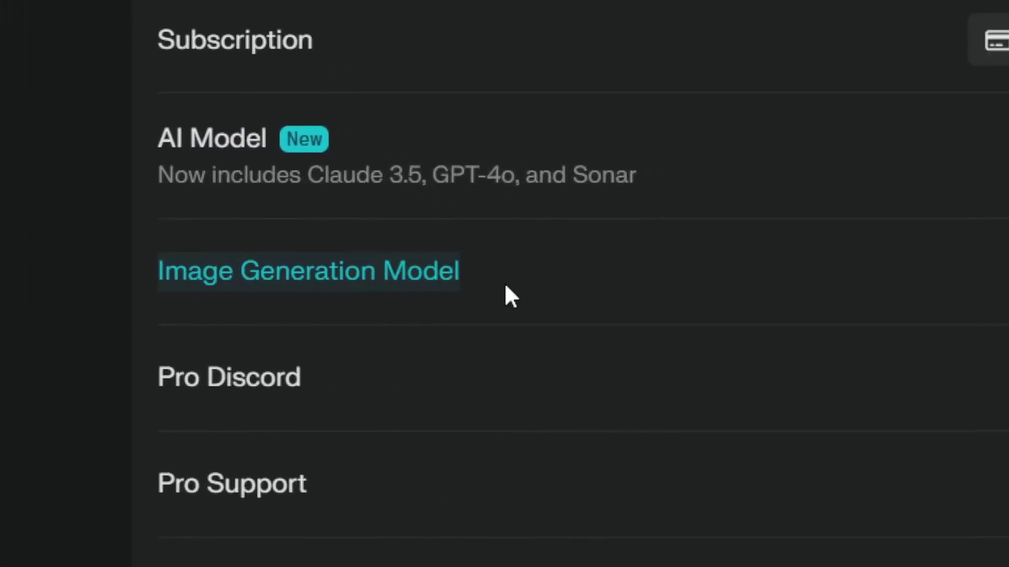
pyautogui.click(934, 284)
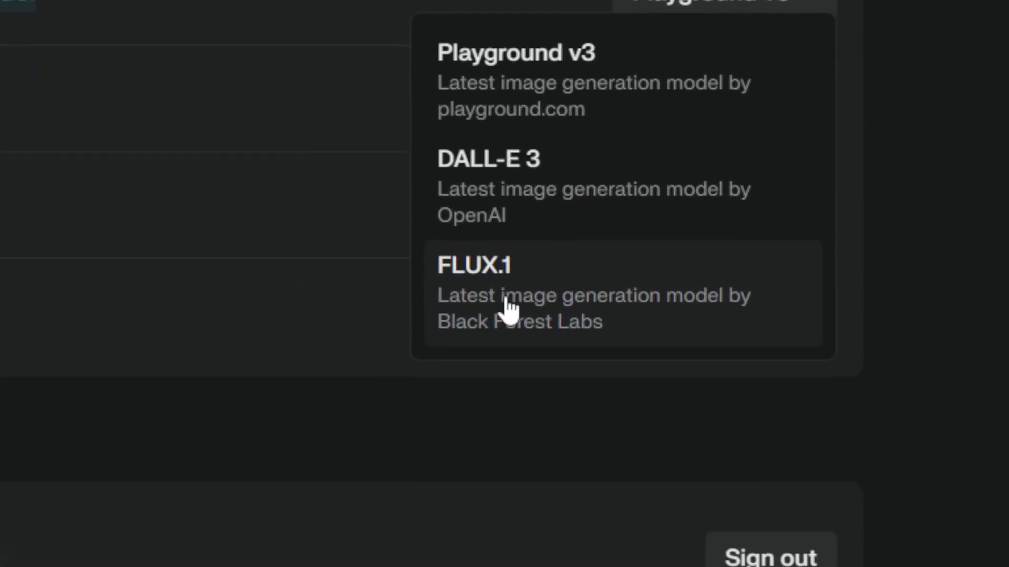
pyautogui.click(505, 298)
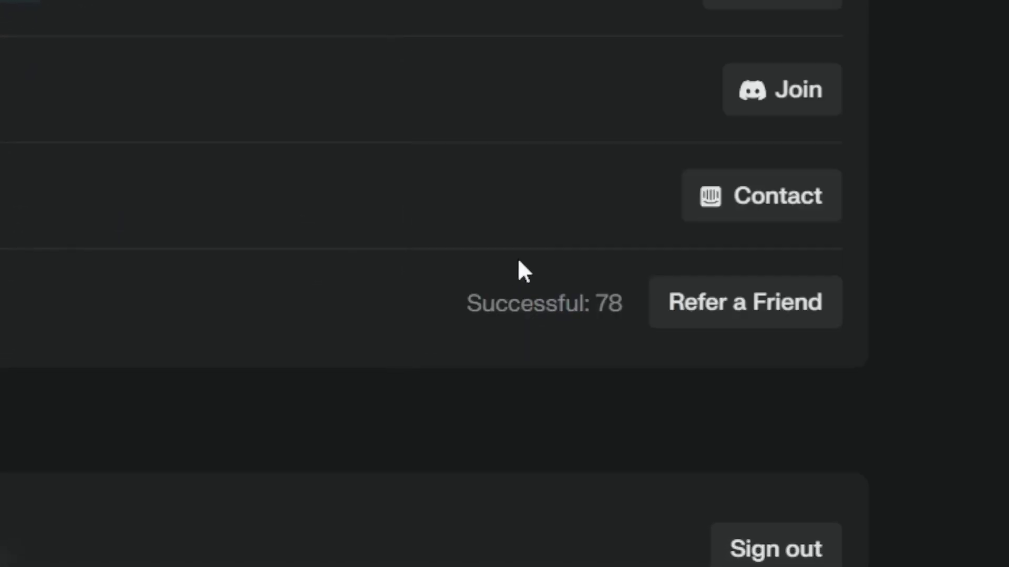
pyautogui.click(707, 31)
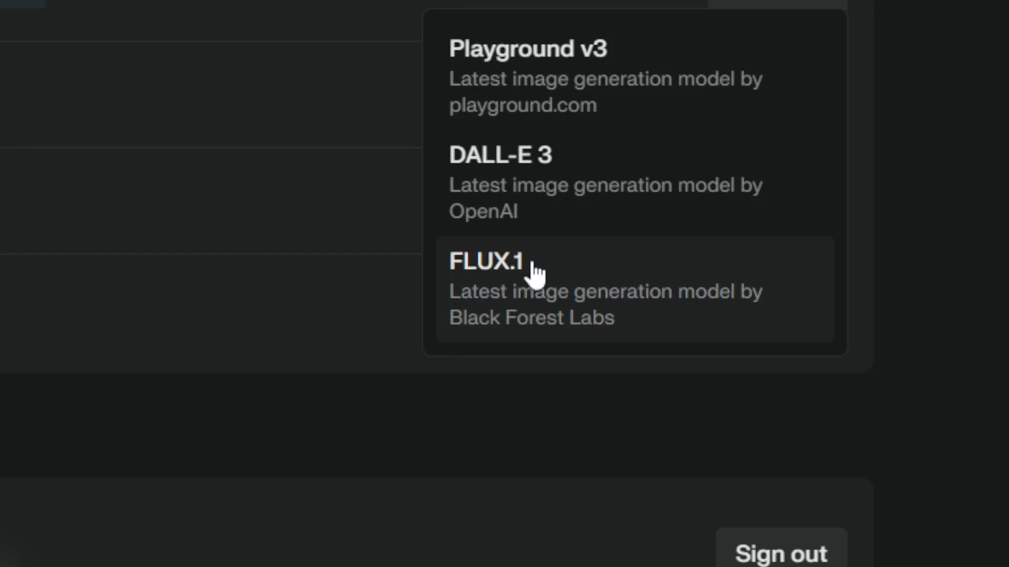
pyautogui.click(505, 287)
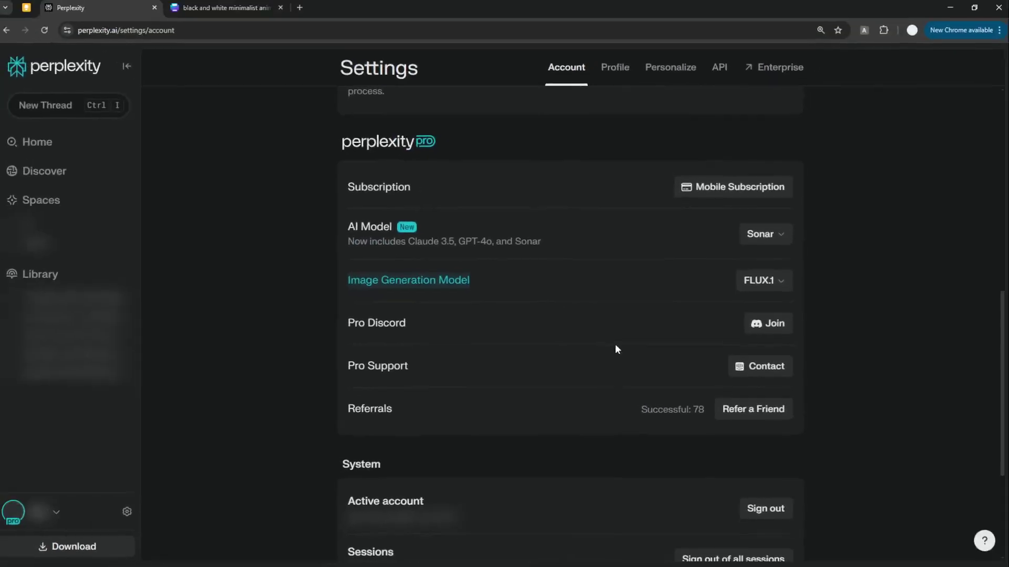
# Step: Paste the prompt for a simple, black and white line drawing of a happy cartoon rabbit in a garden into a new query
pyautogui.click(78, 71)
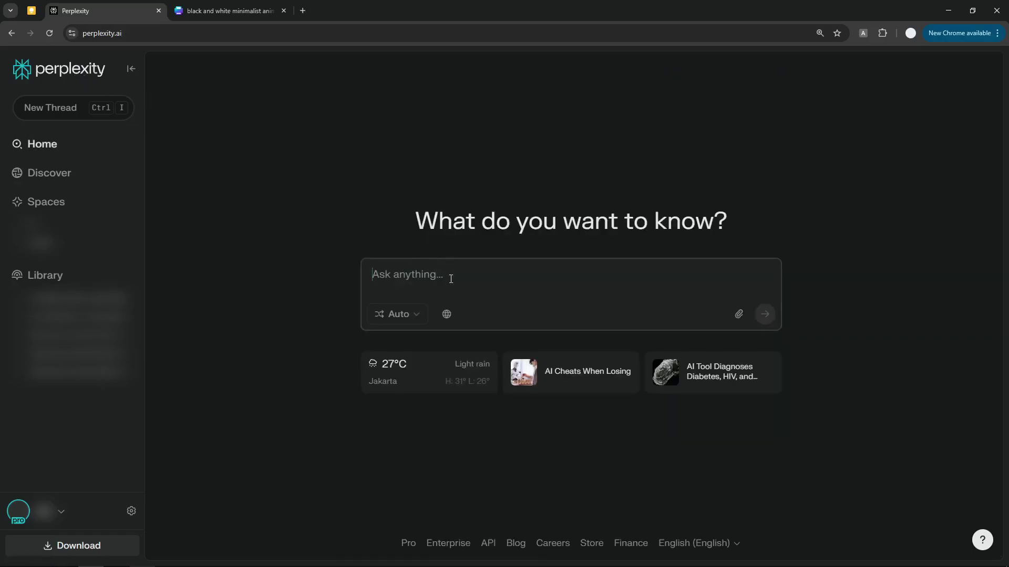
pyautogui.rightClick(440, 271)
pyautogui.click(461, 380)
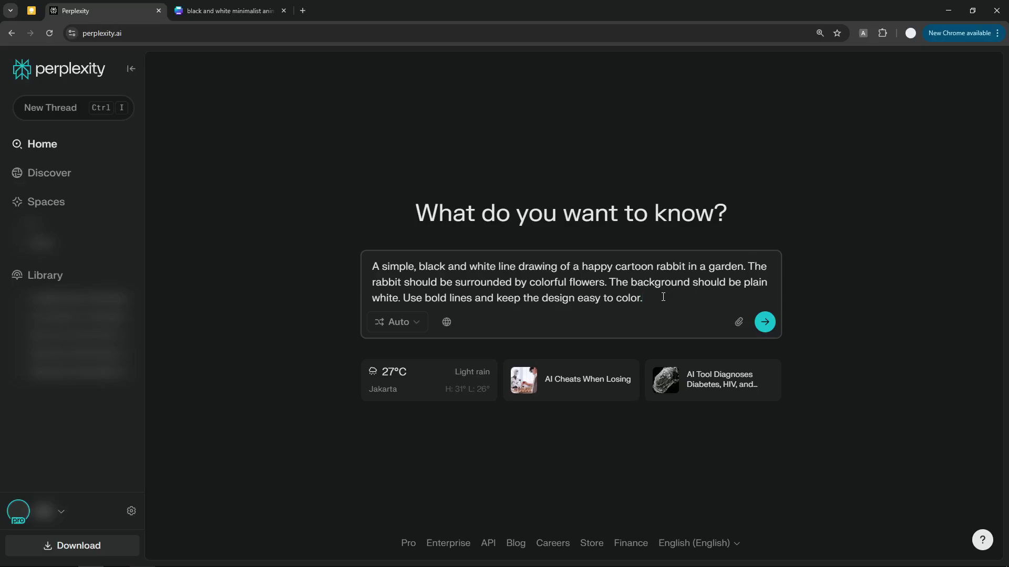
# Step: Submit the rabbit prompt in Auto mode with the Web source turned off
pyautogui.click(405, 324)
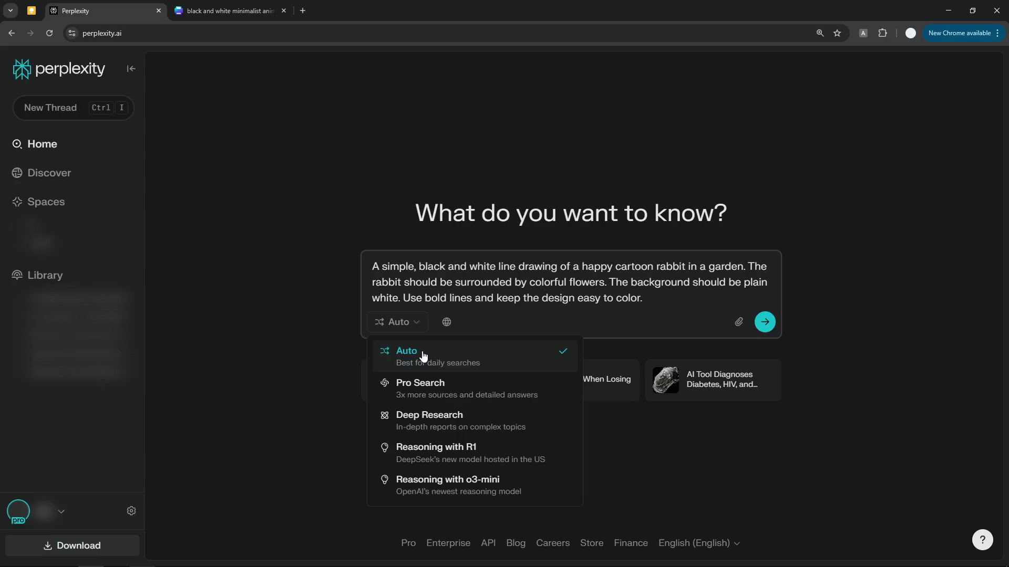
pyautogui.click(393, 351)
pyautogui.click(446, 324)
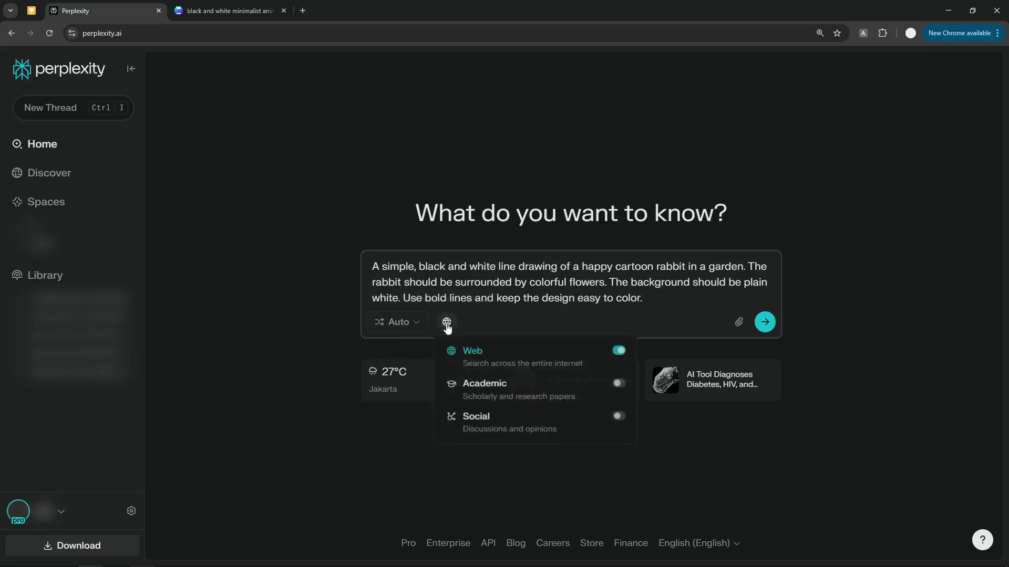
pyautogui.click(619, 351)
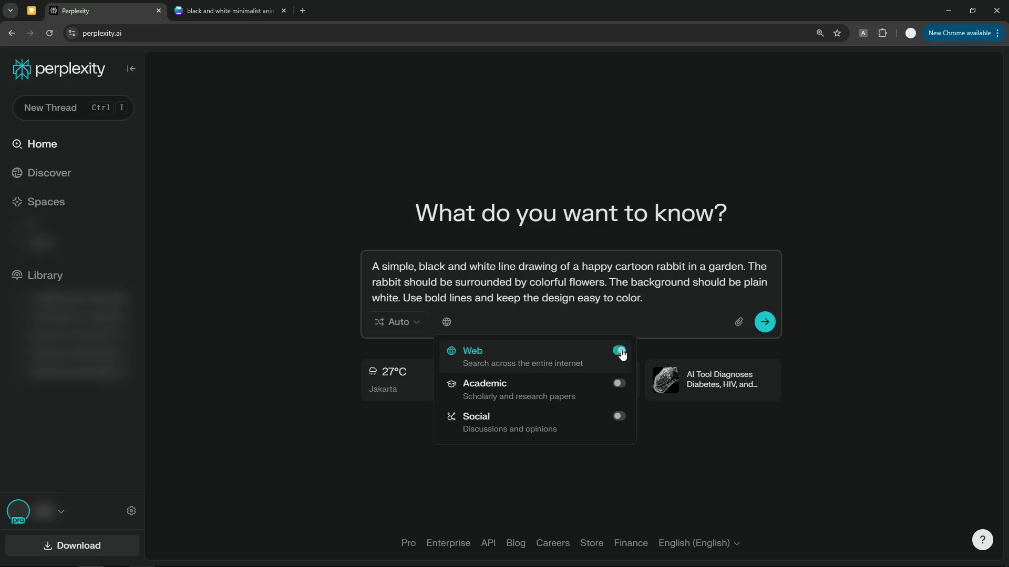
pyautogui.click(659, 307)
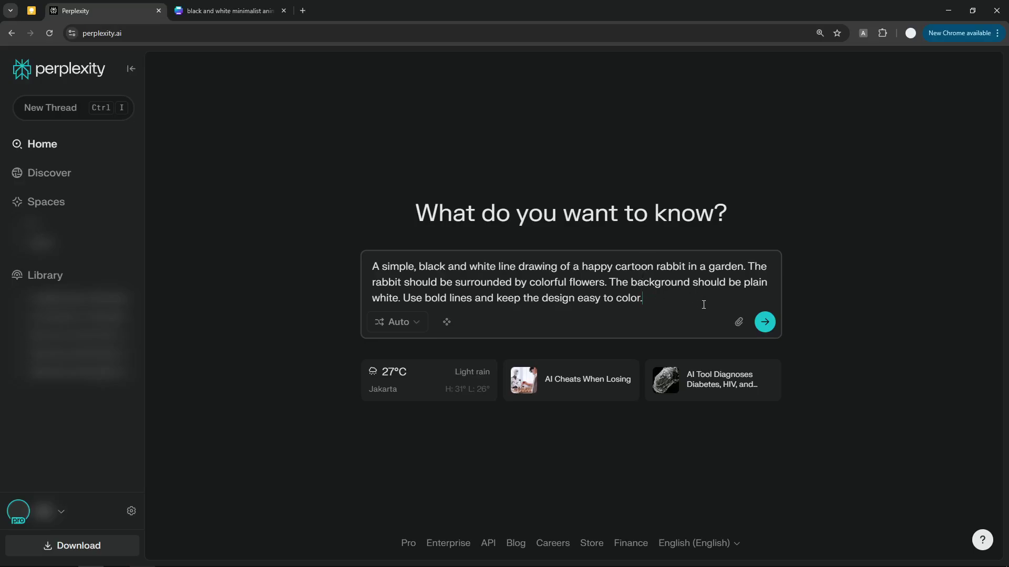
pyautogui.click(765, 321)
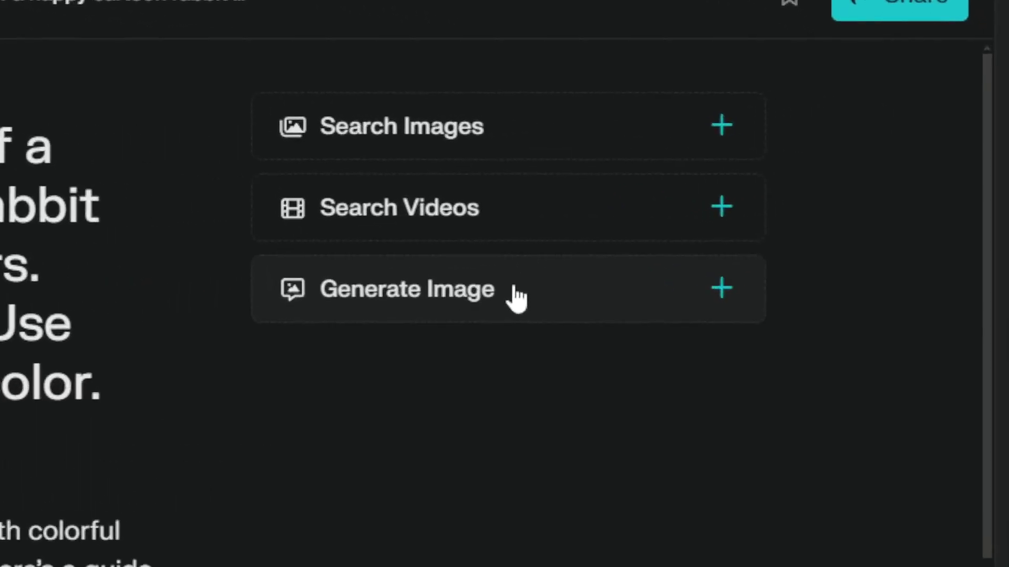
# Step: Start generating an image with a custom prompt and replace its Subject text with the original cartoon rabbit prompt
pyautogui.click(517, 299)
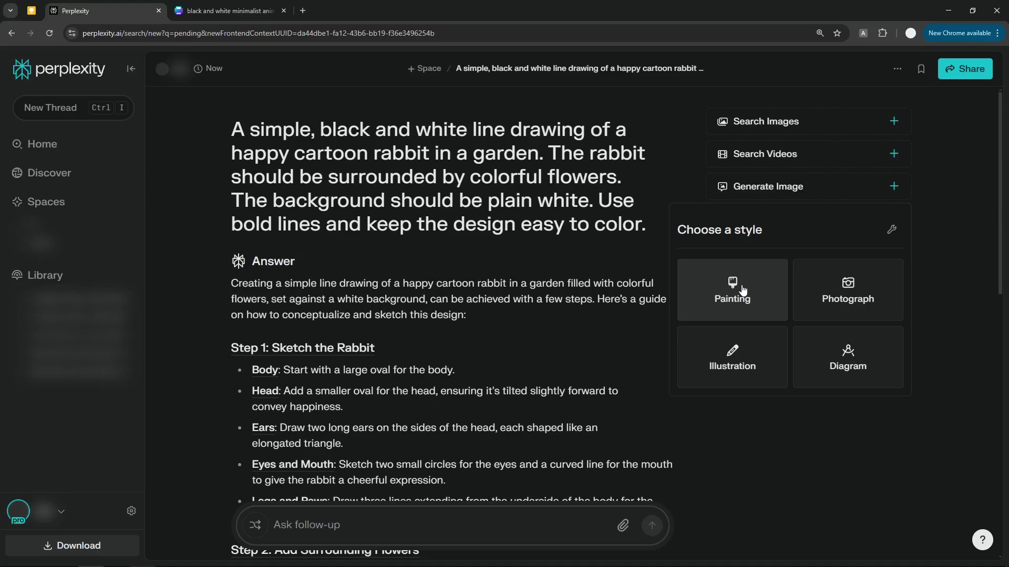
pyautogui.click(892, 237)
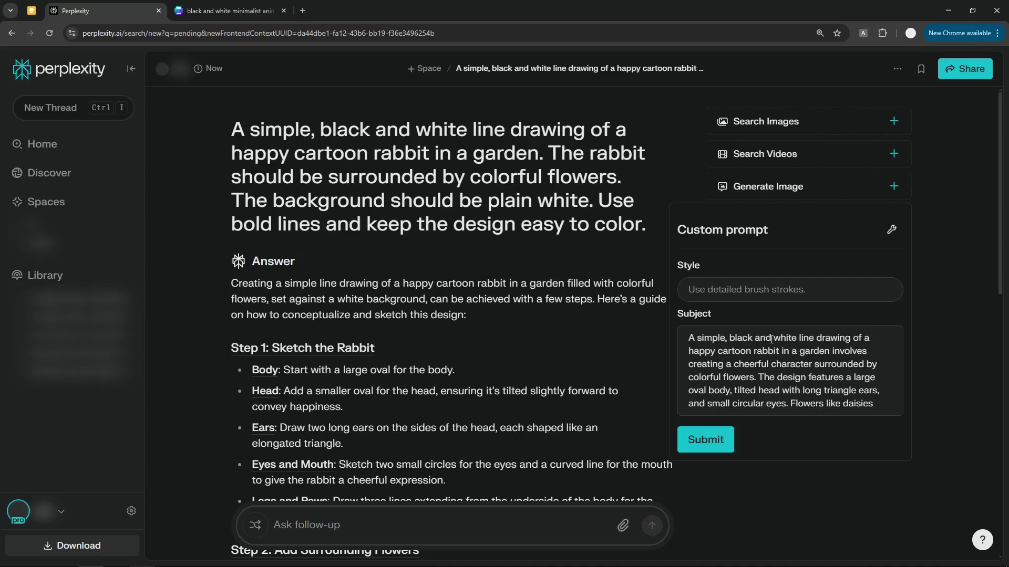
pyautogui.tripleClick(779, 375)
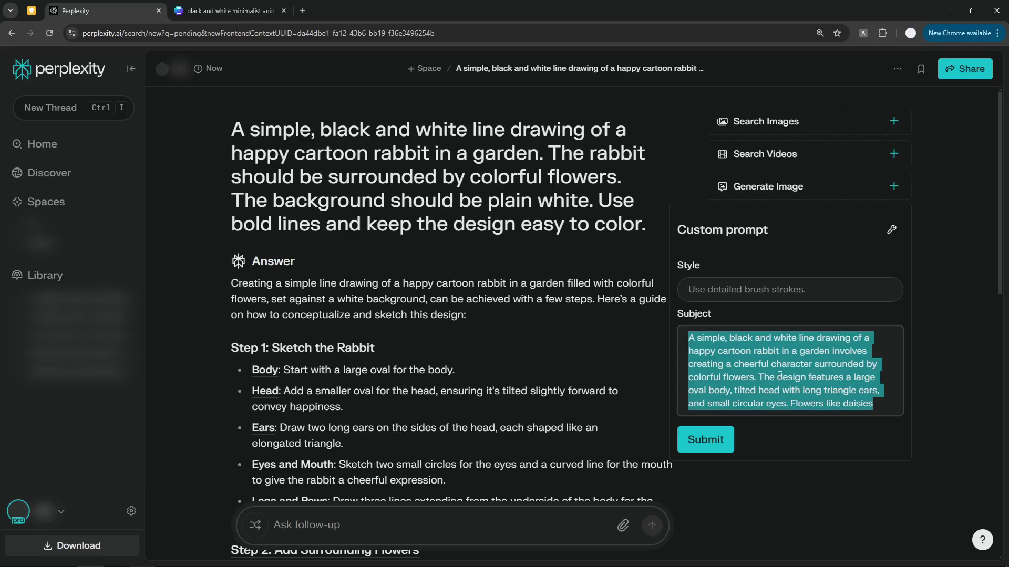
pyautogui.press('BackSpace')
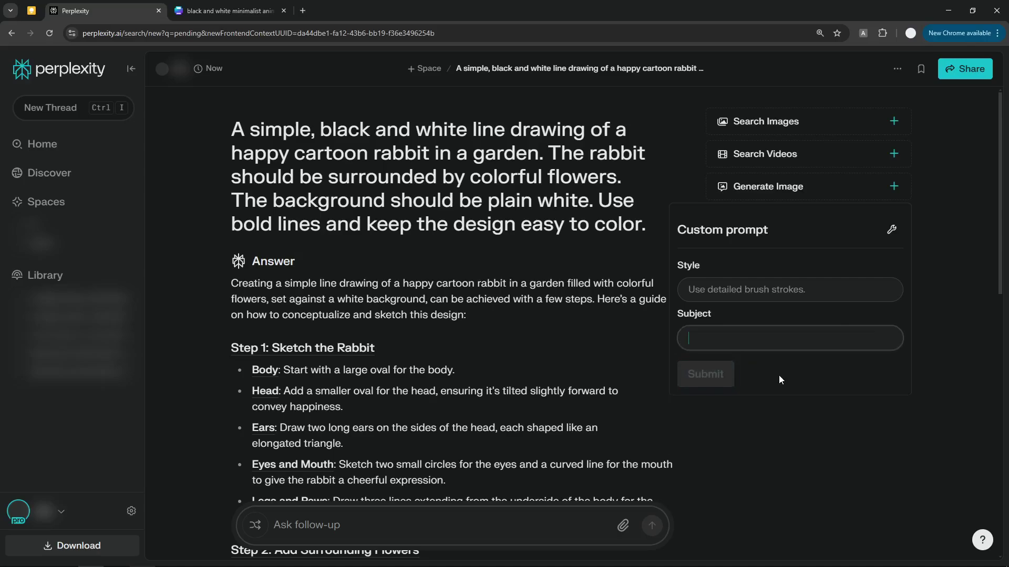
pyautogui.rightClick(722, 338)
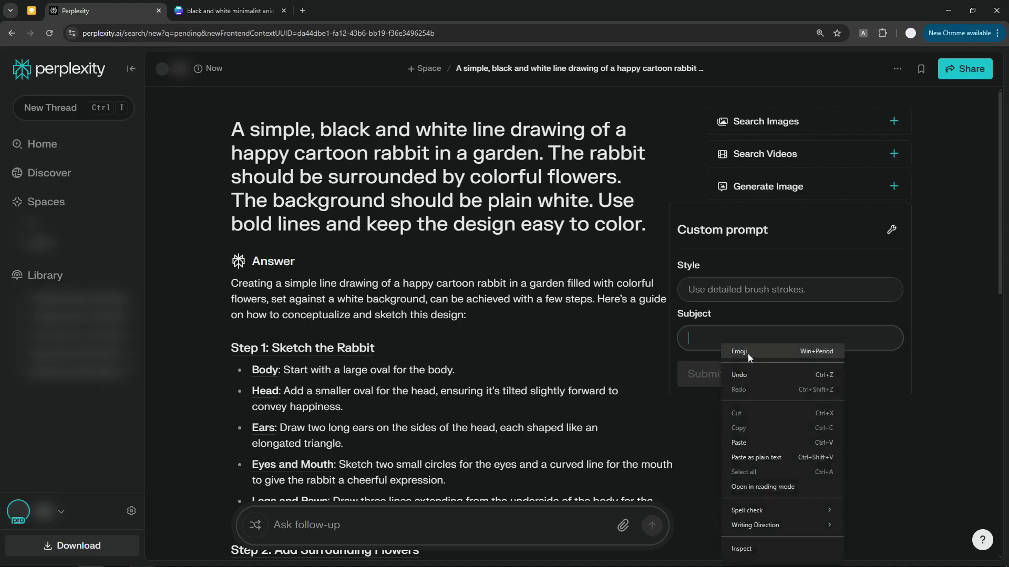
pyautogui.click(754, 446)
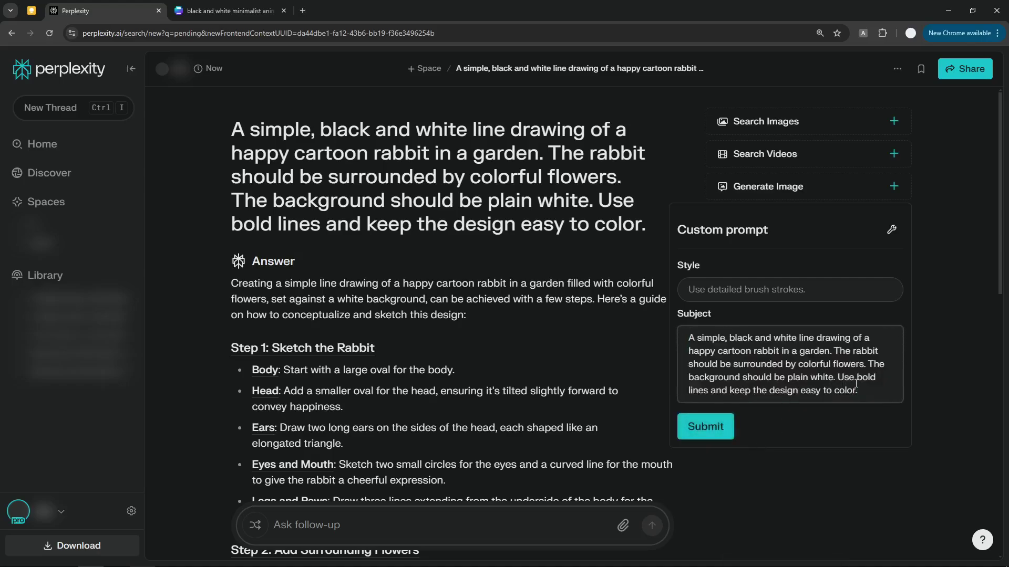
# Step: Copy the Subject prompt before submitting it to generate the image, and view the resulting rabbit drawing enlarged
pyautogui.moveTo(858, 390); pyautogui.dragTo(681, 339)
pyautogui.hotkey('ctrl', 'c')
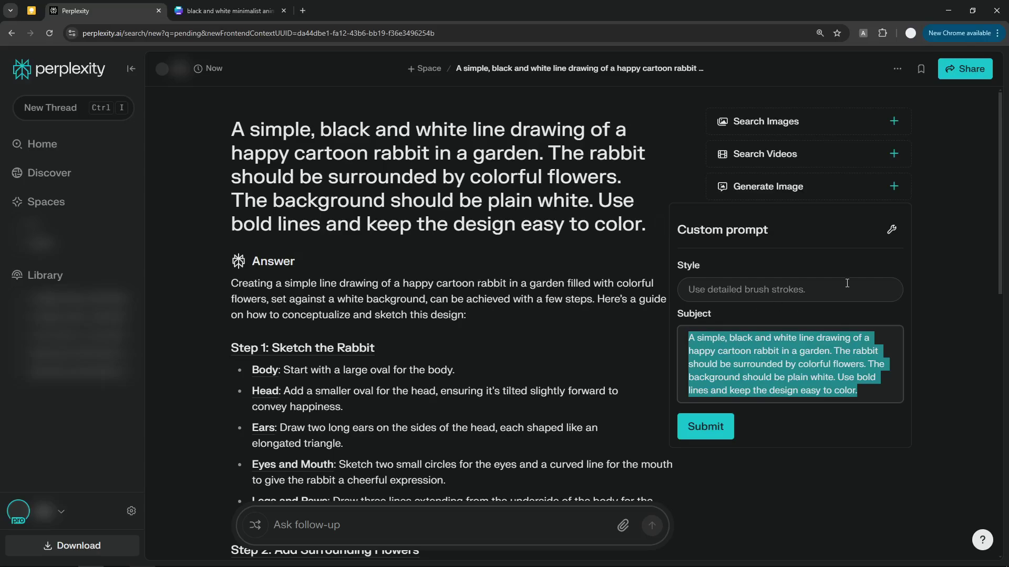
pyautogui.click(843, 402)
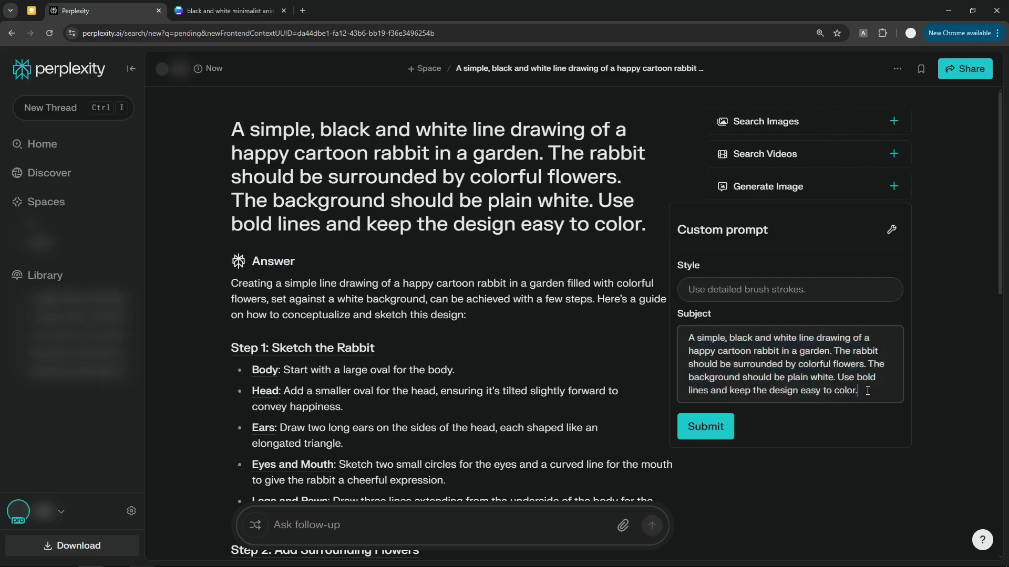
pyautogui.click(719, 427)
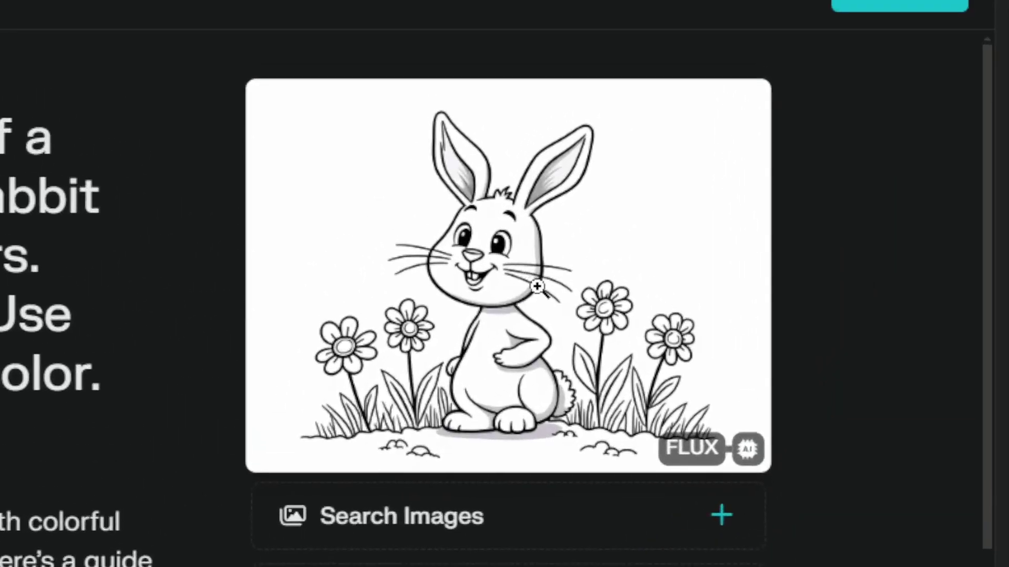
pyautogui.click(537, 286)
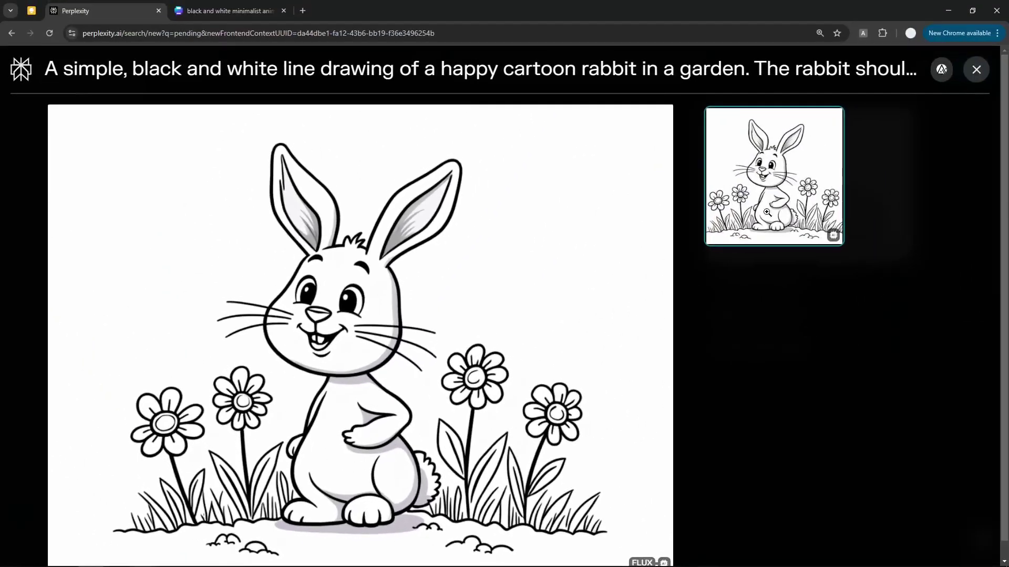
pyautogui.click(976, 70)
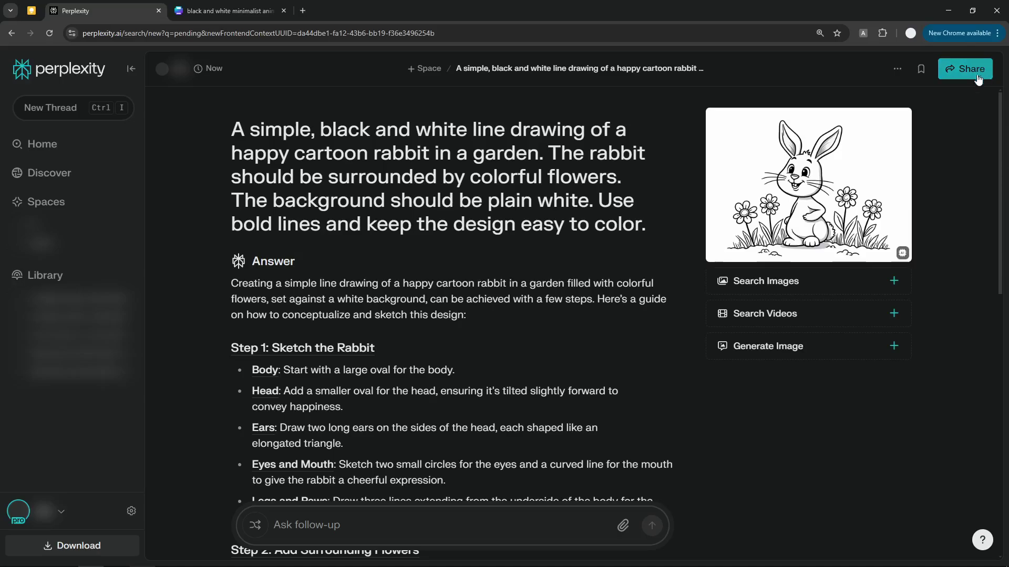
# Step: Start another image generation with a custom prompt and replace its Subject text with the copied rabbit prompt
pyautogui.click(800, 350)
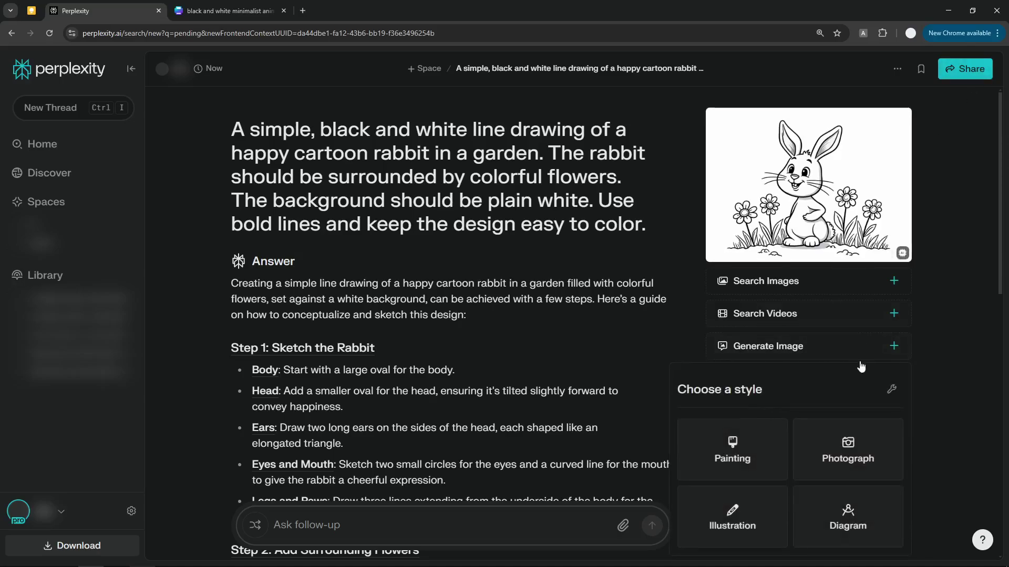
pyautogui.click(891, 395)
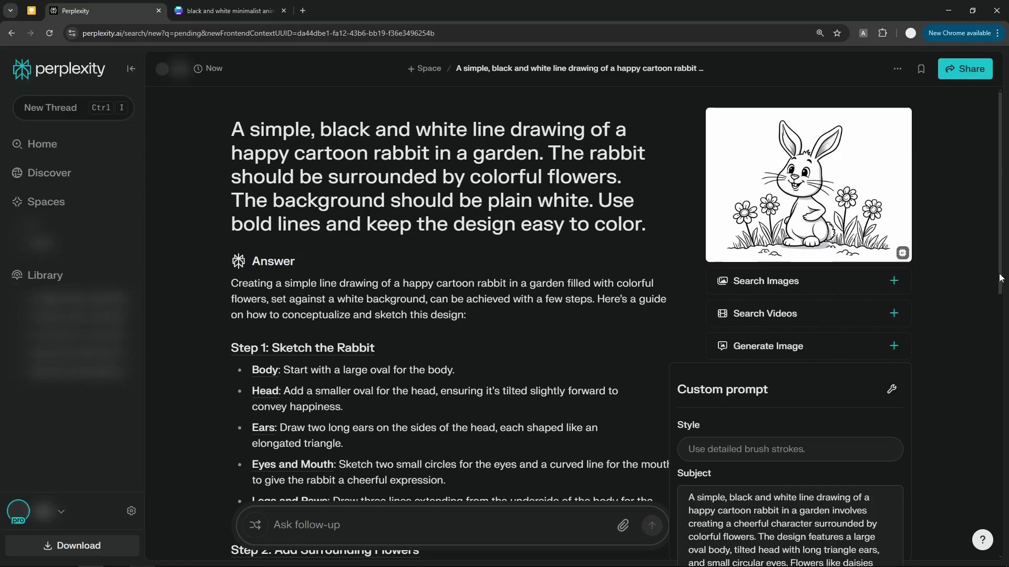
pyautogui.moveTo(1002, 275); pyautogui.dragTo(990, 337)
pyautogui.tripleClick(837, 488)
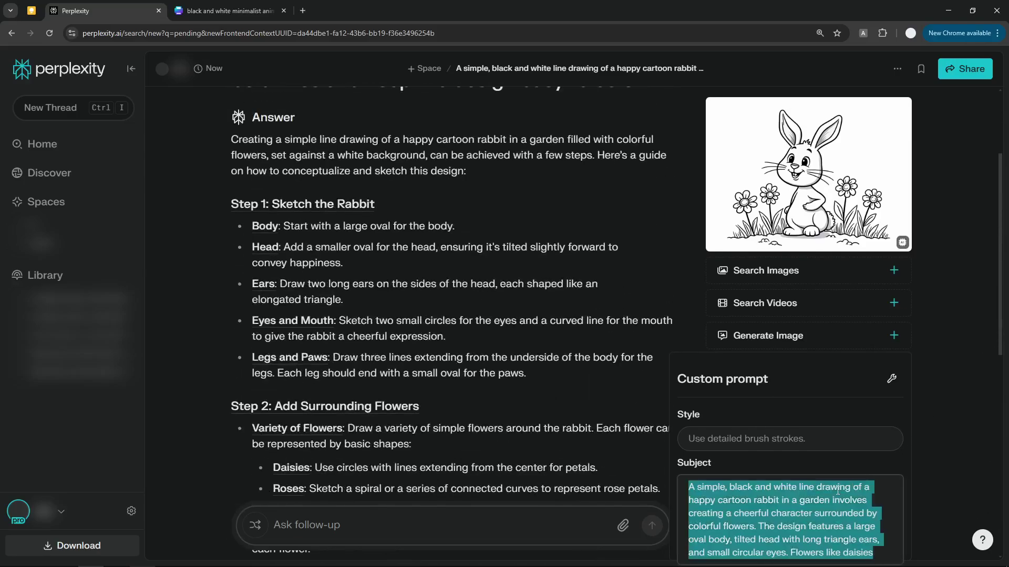
pyautogui.press('BackSpace')
pyautogui.hotkey('ctrl', 'v')
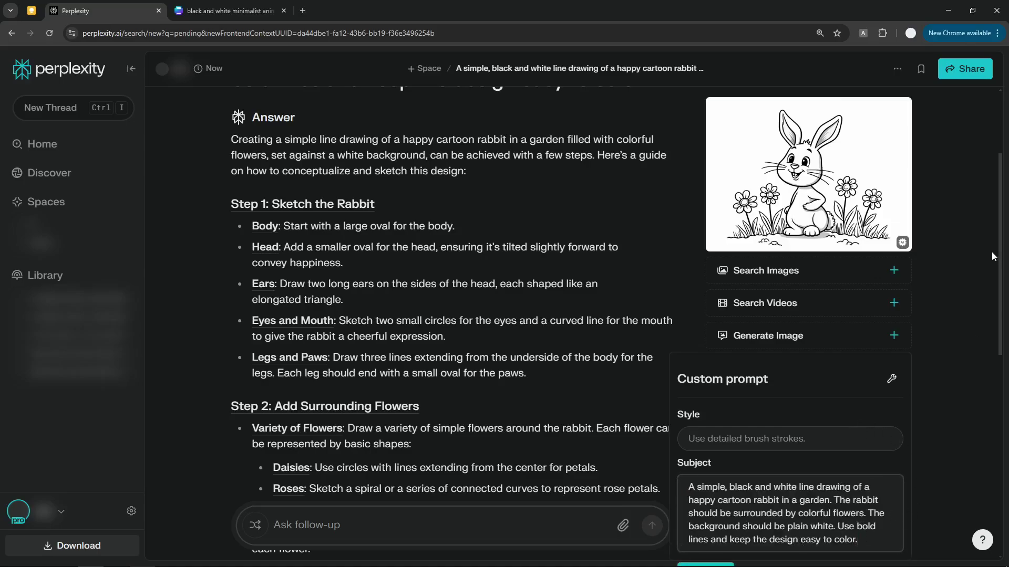
# Step: Append "Make it high-contrast." to the end of the custom prompt's Subject text
pyautogui.scroll(-4, 827, 488)
pyautogui.scroll(6, 827, 489)
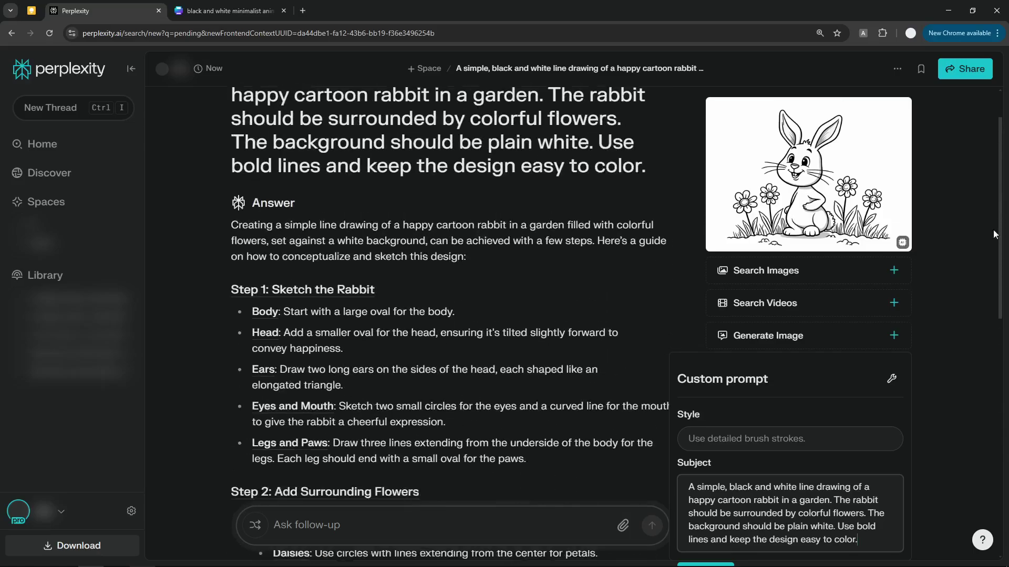
pyautogui.scroll(-7, 828, 488)
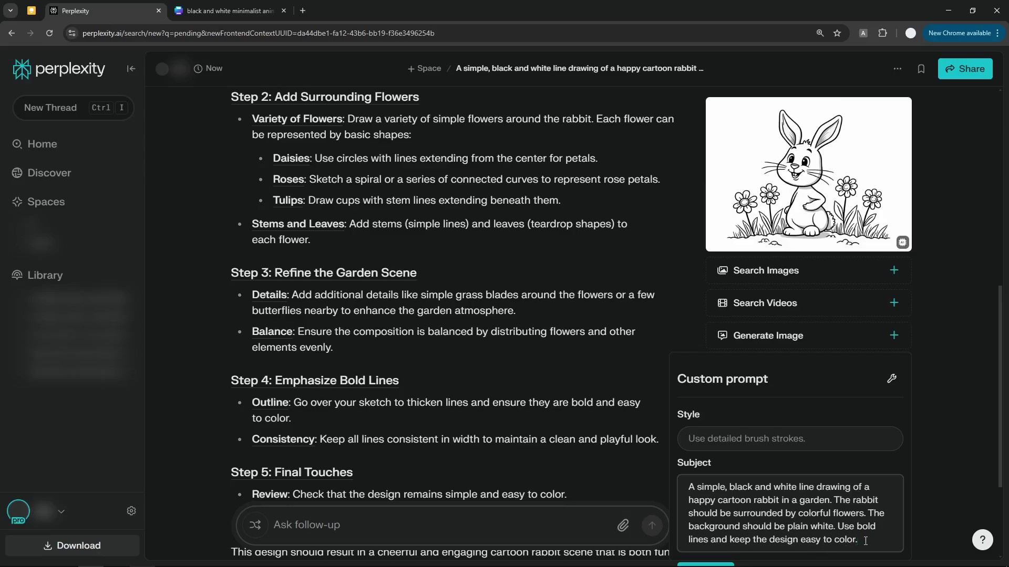
pyautogui.write('Make it high-contrast.')
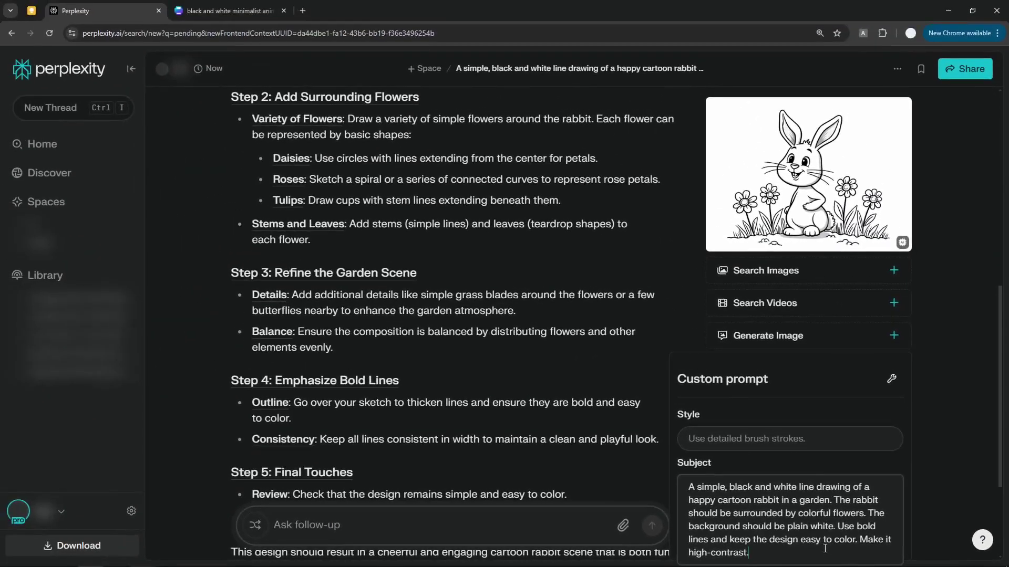
# Step: Submit the high-contrast custom prompt to generate the image, and view the resulting rabbit drawing enlarged
pyautogui.press('Return')
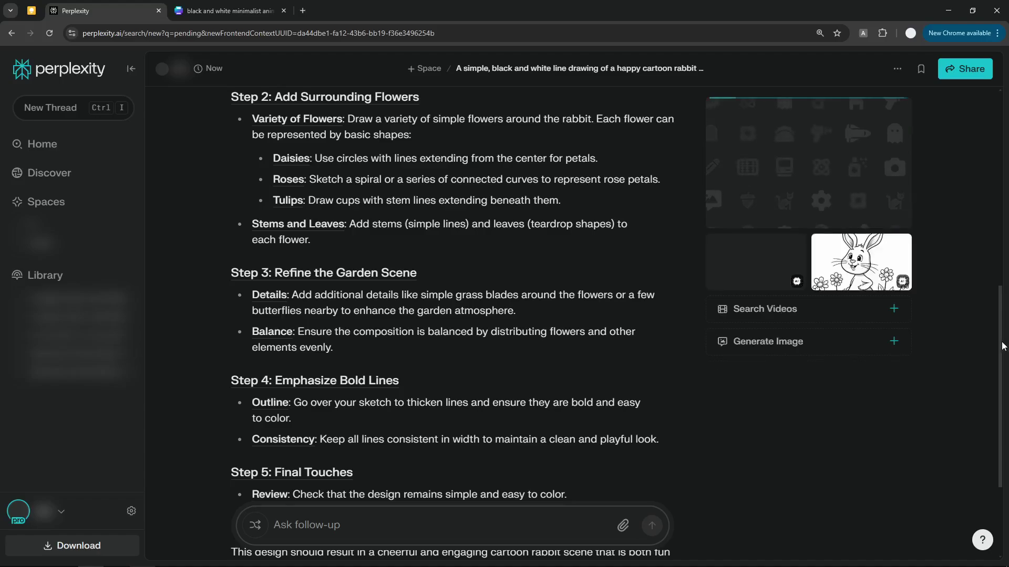
pyautogui.moveTo(1002, 342); pyautogui.dragTo(993, 142)
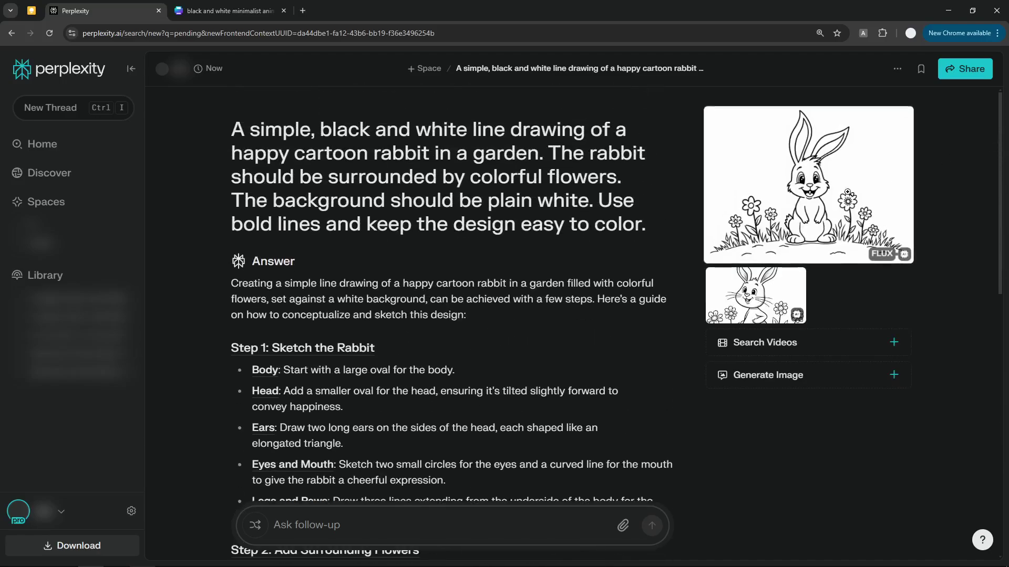
pyautogui.click(812, 187)
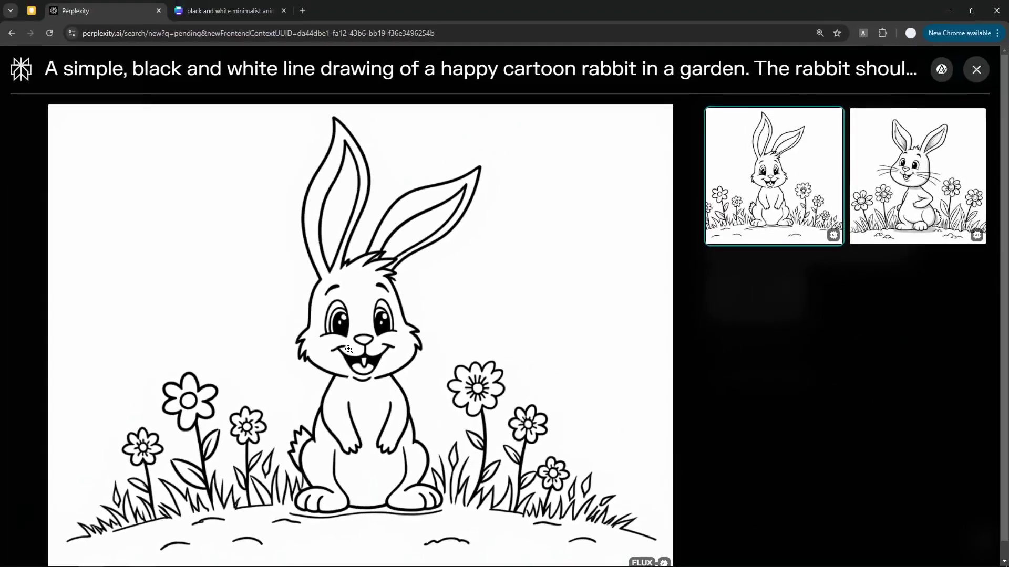
# Step: Compare the two generated rabbit drawings by viewing the earlier one and the high-contrast one in turn
pyautogui.click(893, 210)
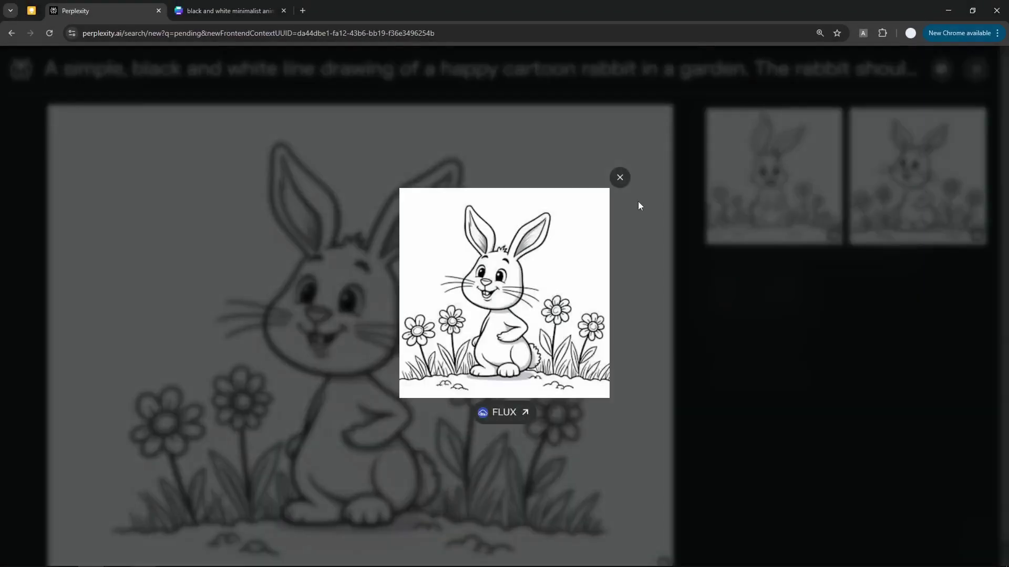
pyautogui.click(620, 179)
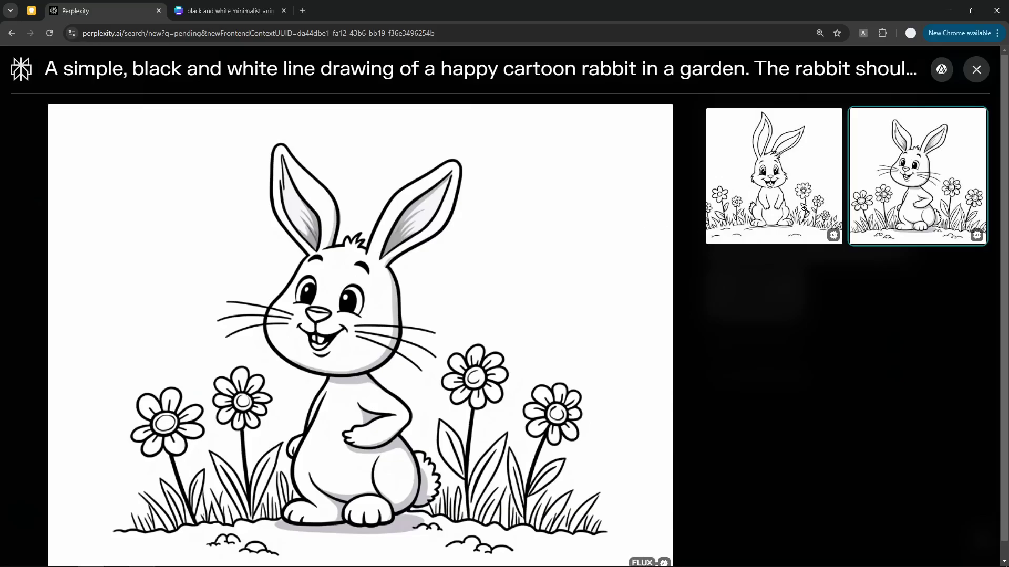
pyautogui.click(815, 181)
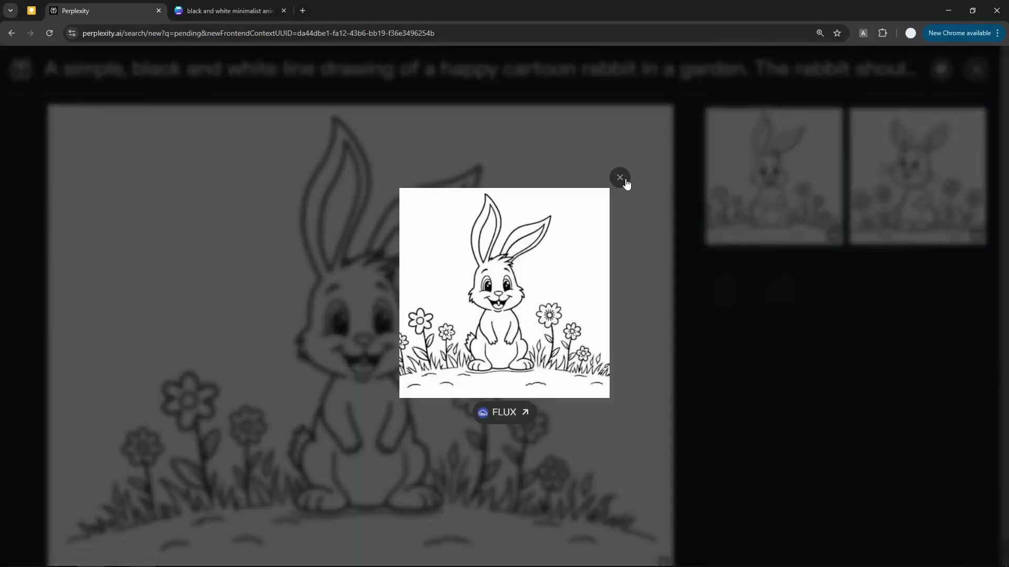
pyautogui.click(619, 179)
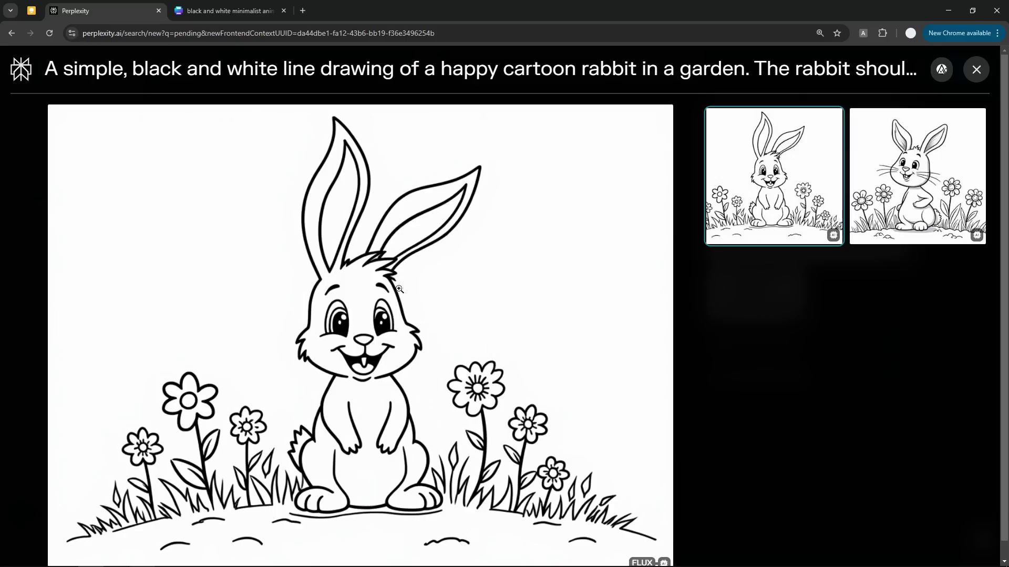
# Step: Copy the high-contrast rabbit image and switch to the animal coloring book design in Canva
pyautogui.rightClick(406, 219)
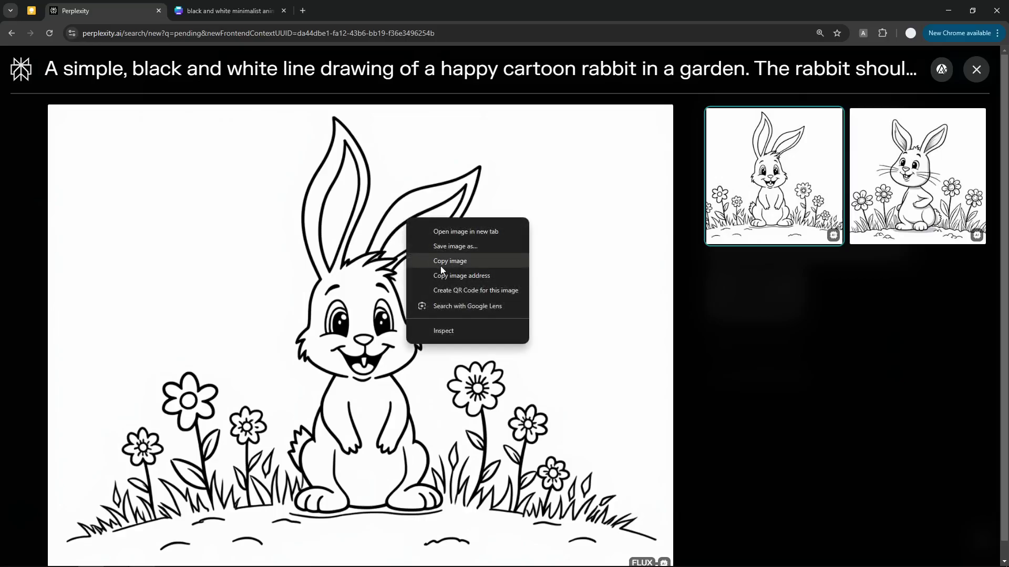
pyautogui.click(420, 260)
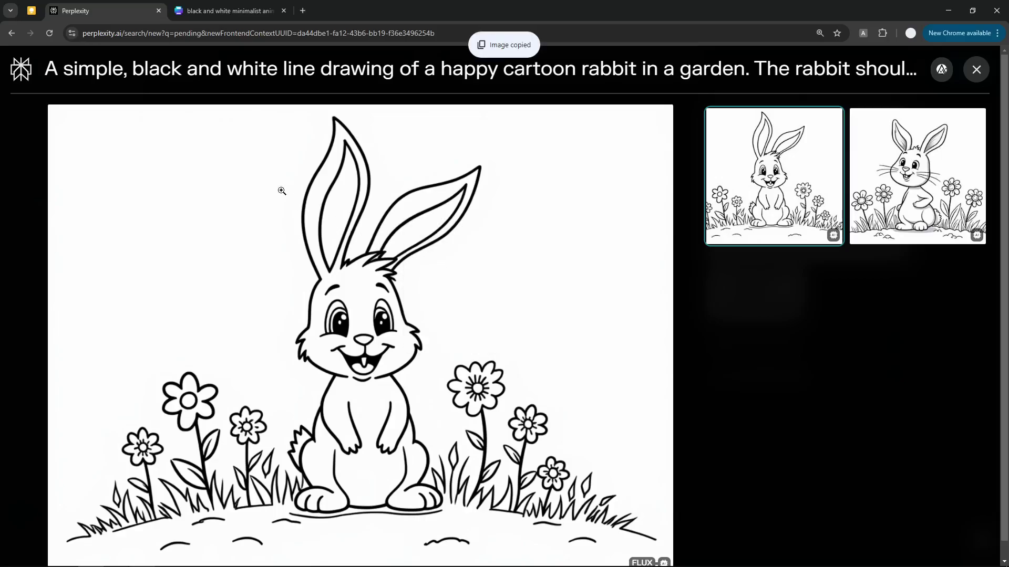
pyautogui.click(229, 10)
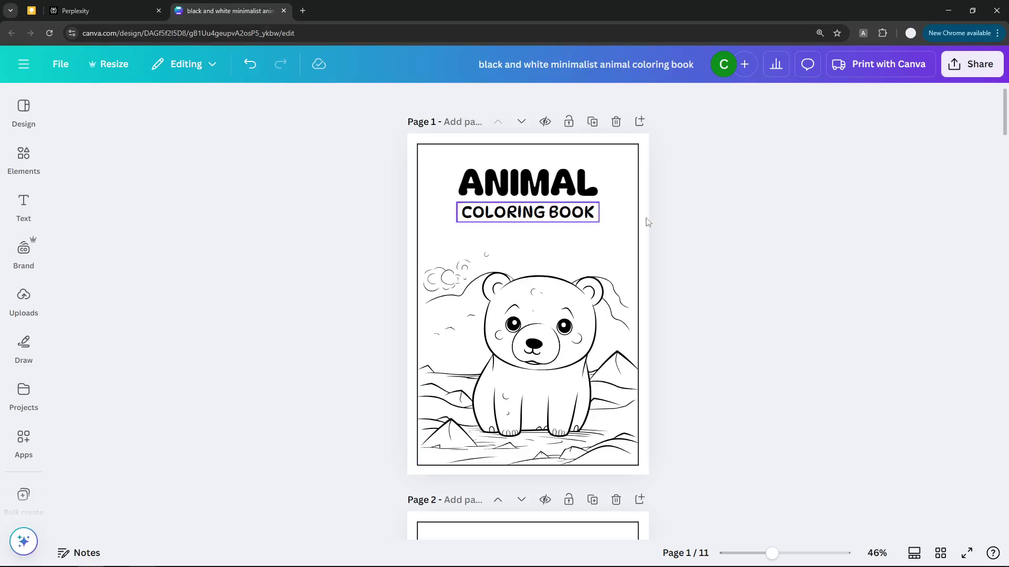
# Step: Paste the copied rabbit image onto page 11 of the coloring book, allowing Canva to access the clipboard
pyautogui.moveTo(1004, 113); pyautogui.dragTo(970, 433)
pyautogui.scroll(-10, 970, 433)
pyautogui.click(594, 408)
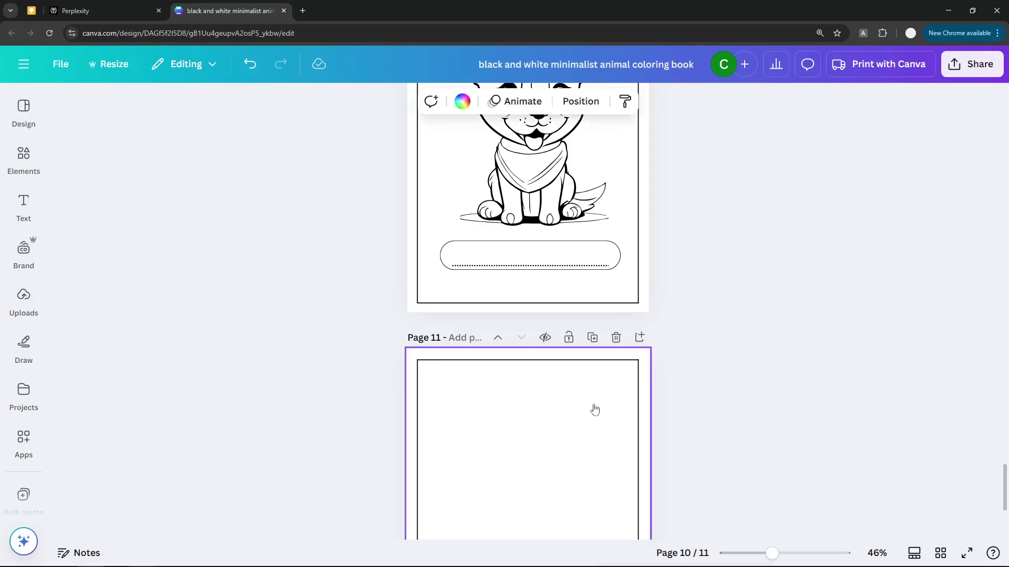
pyautogui.rightClick(594, 408)
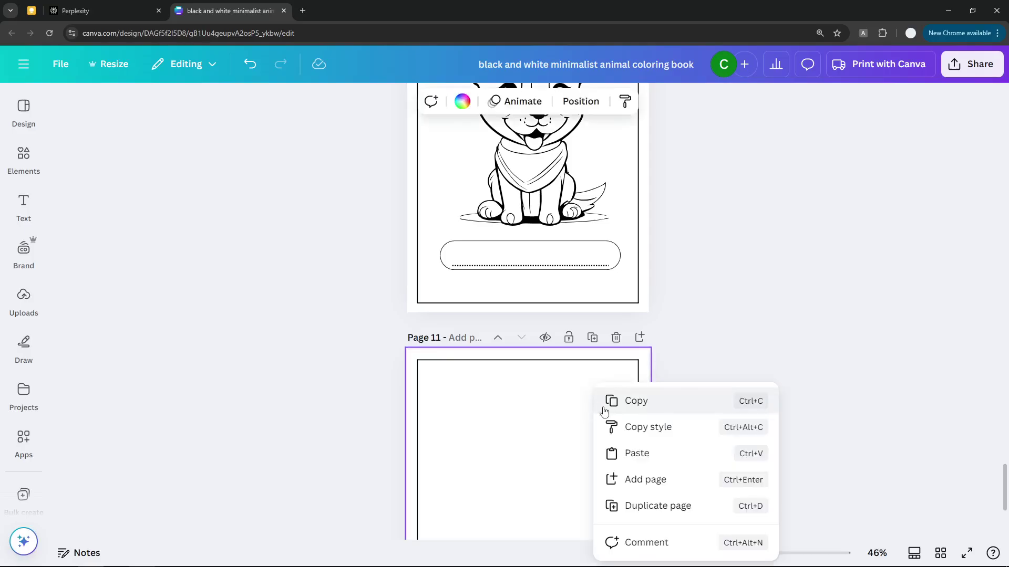
pyautogui.click(646, 460)
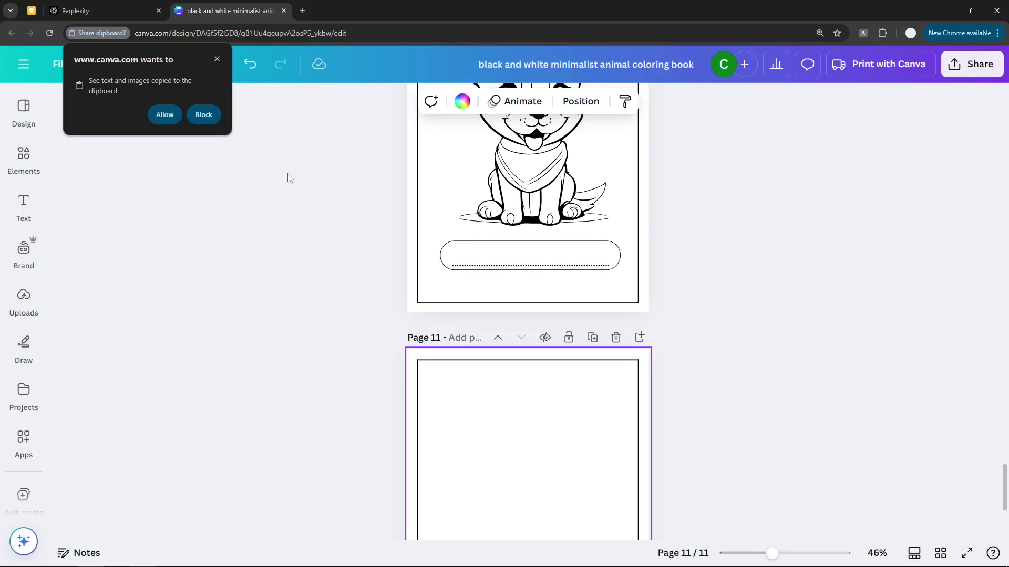
pyautogui.click(164, 115)
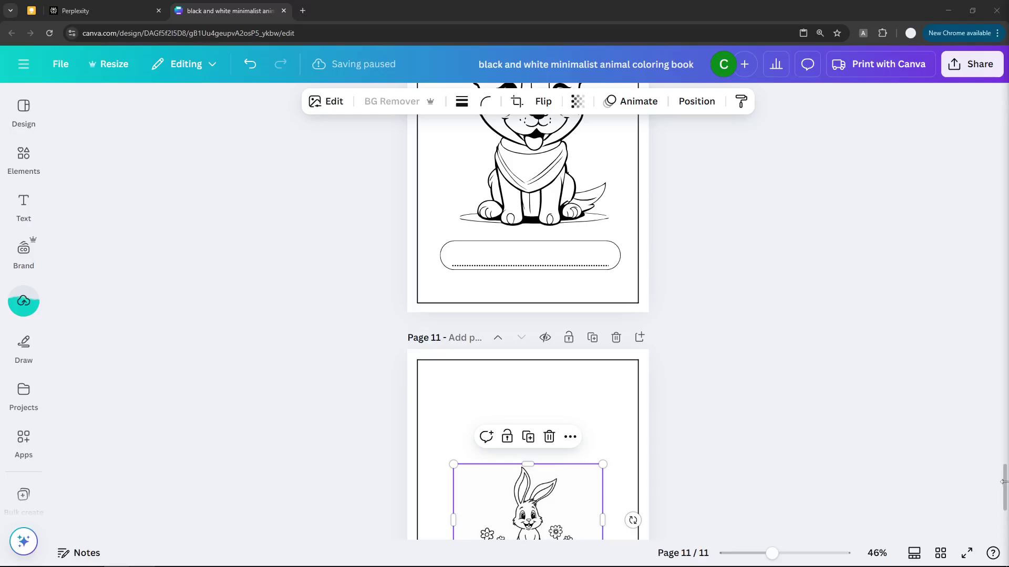
# Step: Enlarge the rabbit image on page 11 beyond the page's width and center the rabbit above the name box
pyautogui.scroll(-4, 1003, 483)
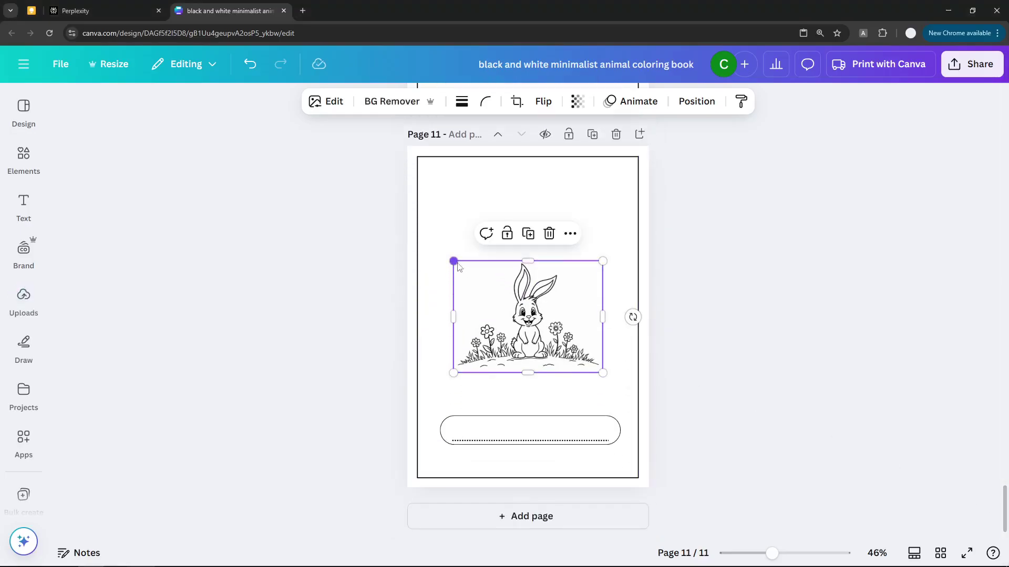
pyautogui.moveTo(453, 261); pyautogui.dragTo(417, 234)
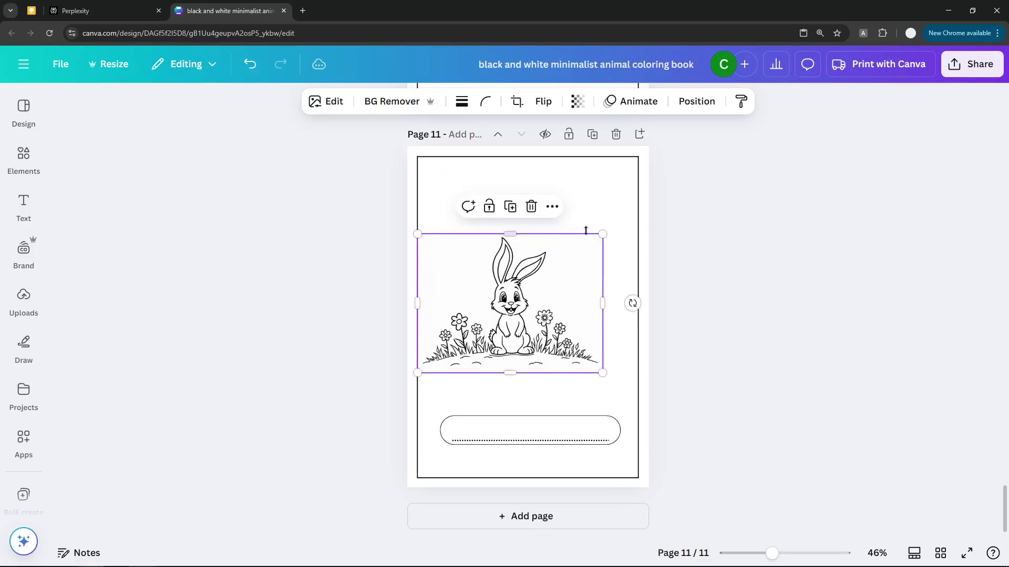
pyautogui.moveTo(602, 235); pyautogui.dragTo(679, 178)
pyautogui.moveTo(417, 373); pyautogui.dragTo(361, 412)
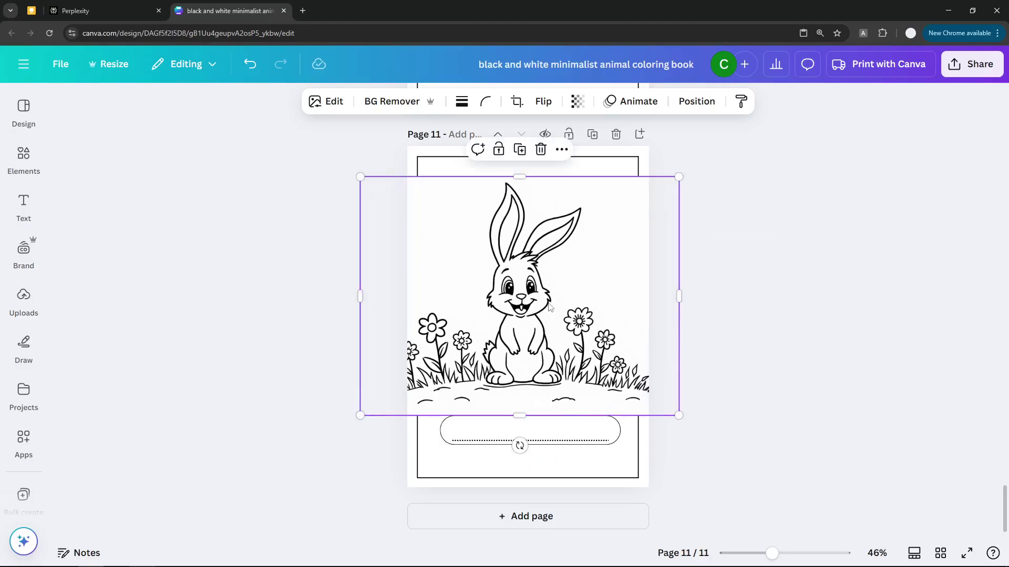
pyautogui.moveTo(548, 300); pyautogui.dragTo(556, 295)
# Step: Crop both sides of the rabbit image to line up with the page's border frame, and deselect it
pyautogui.moveTo(681, 285); pyautogui.dragTo(638, 289)
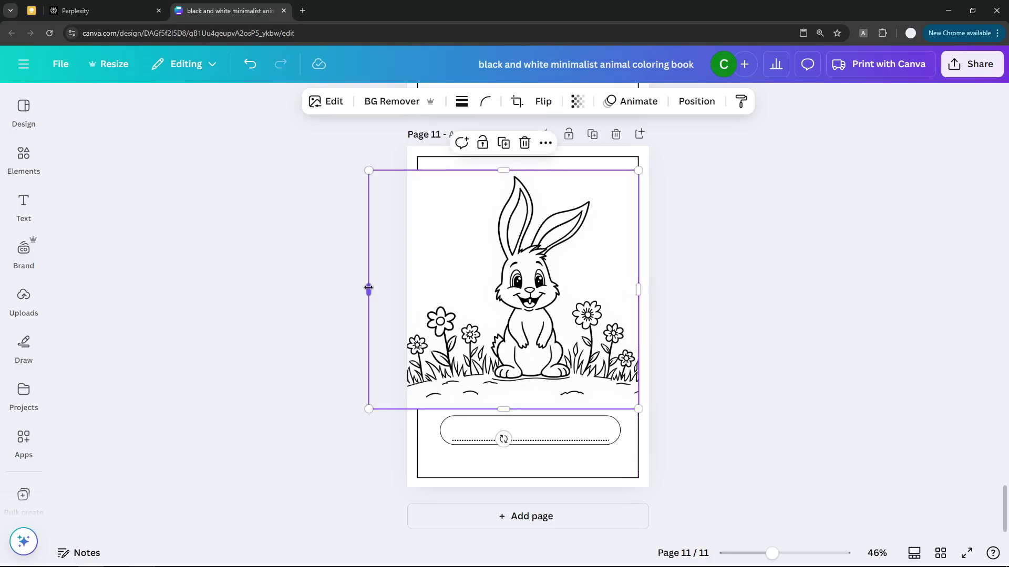
pyautogui.moveTo(369, 290); pyautogui.dragTo(417, 288)
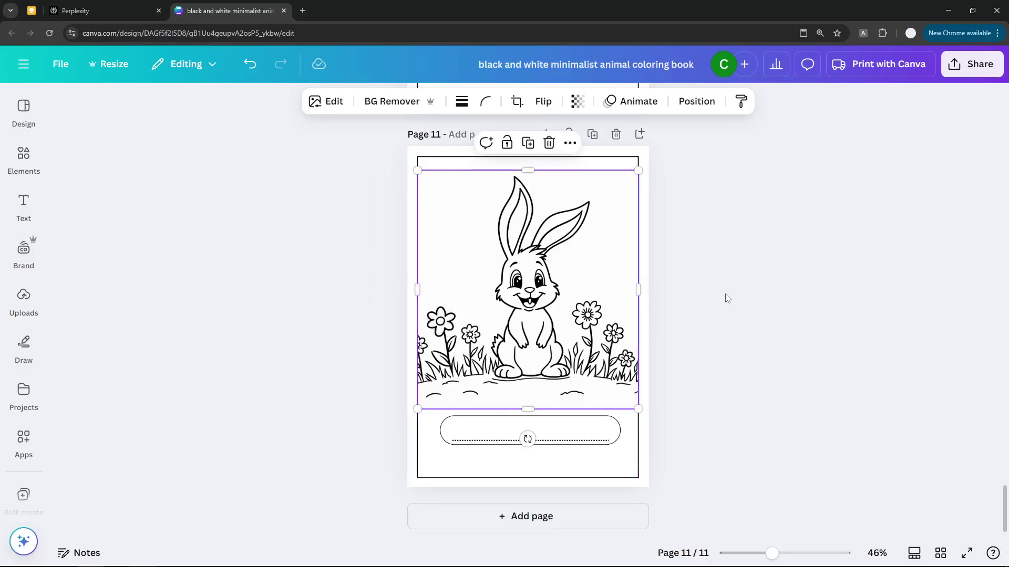
pyautogui.click(736, 286)
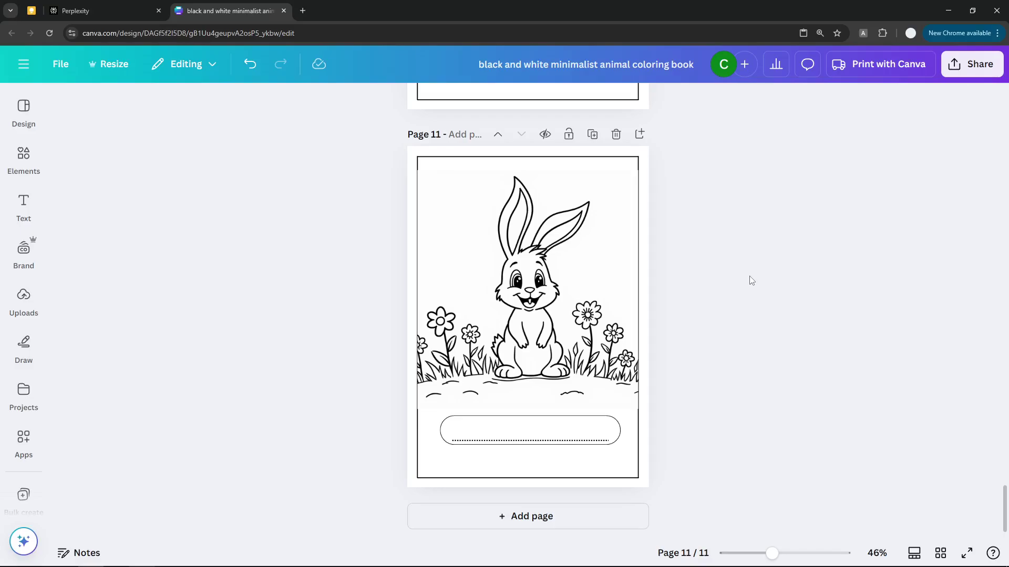
pyautogui.click(140, 4)
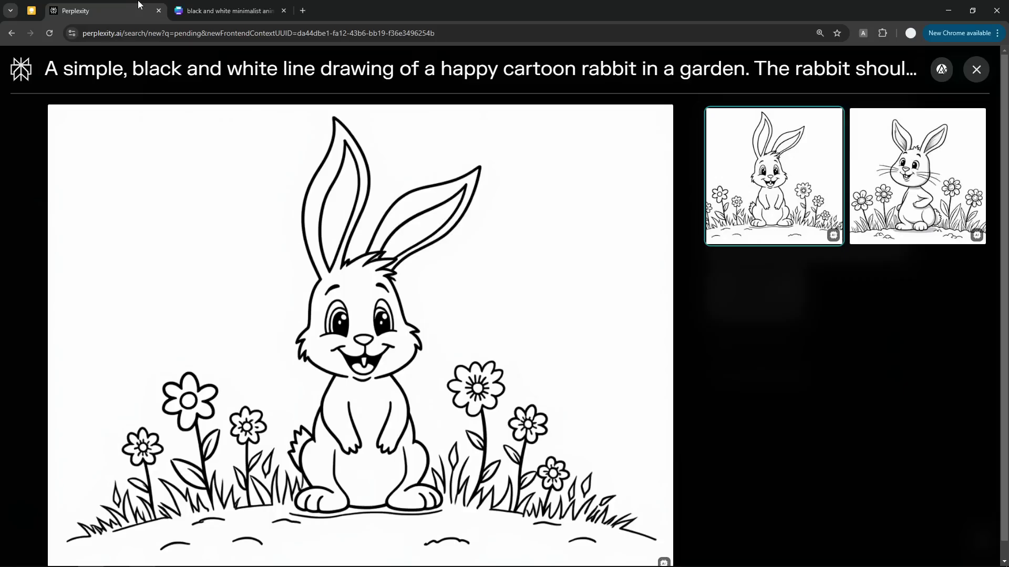
pyautogui.click(176, 6)
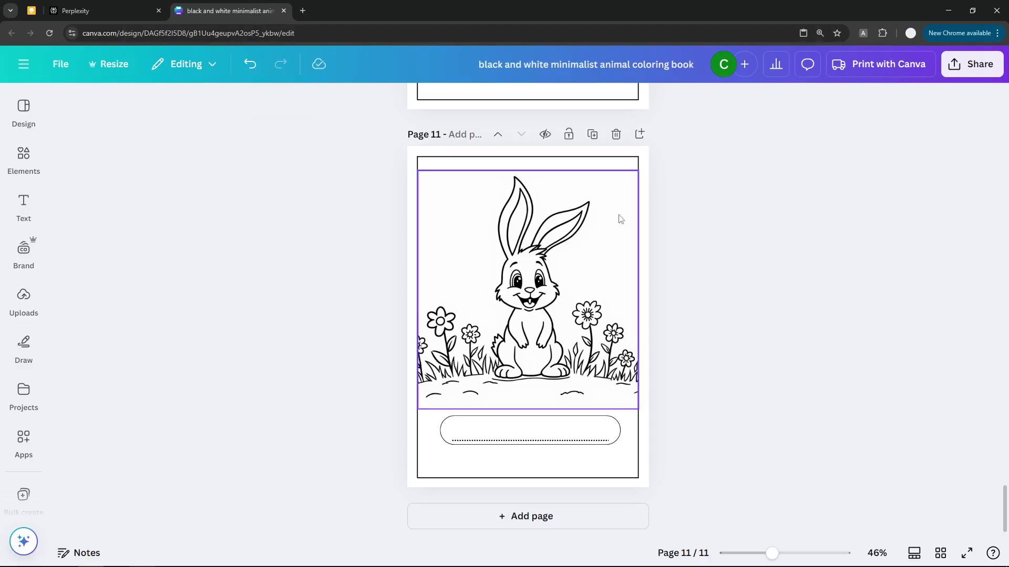